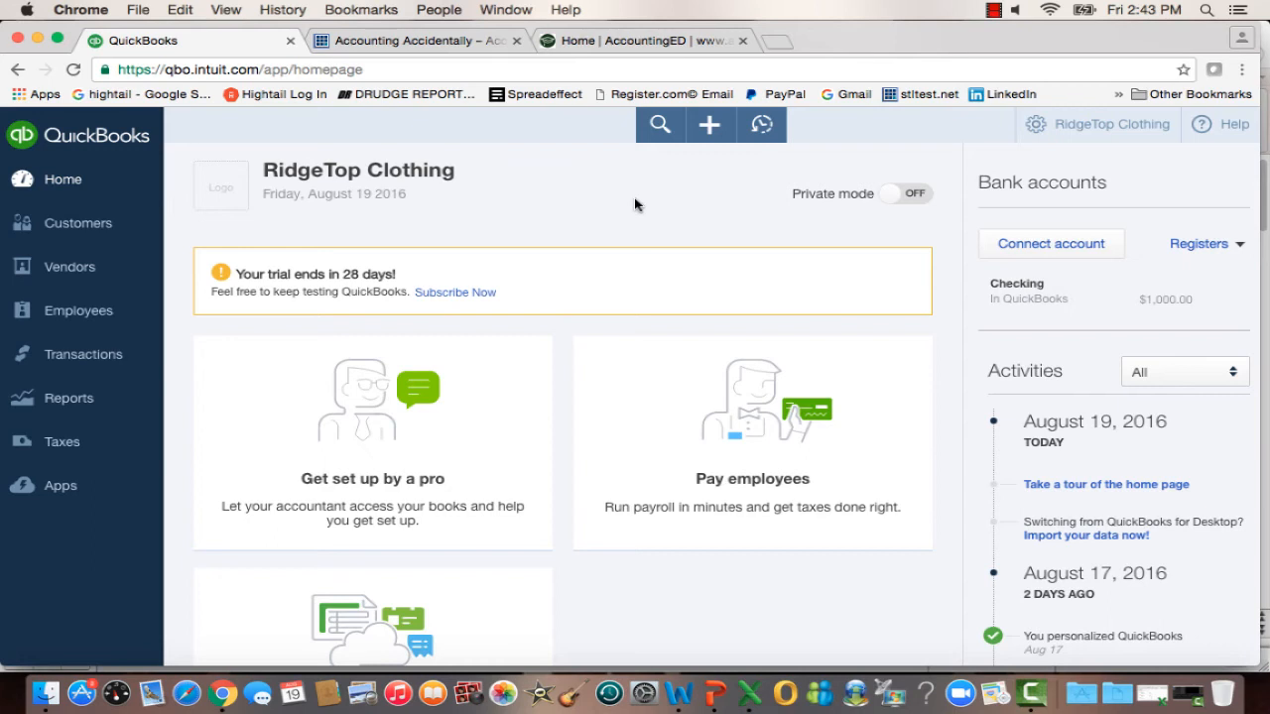
Open the Chart of Accounts and look at the new account form with category type Bank, closing it without saving.
click(72, 356)
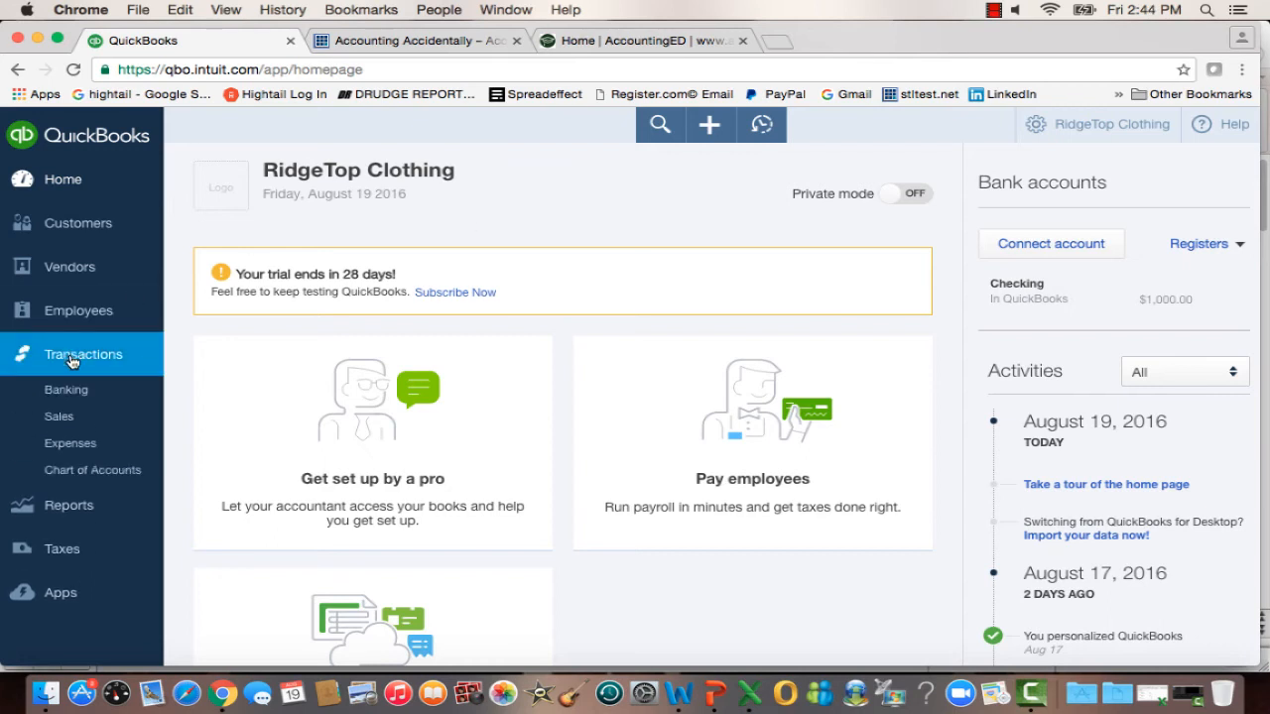
click(72, 469)
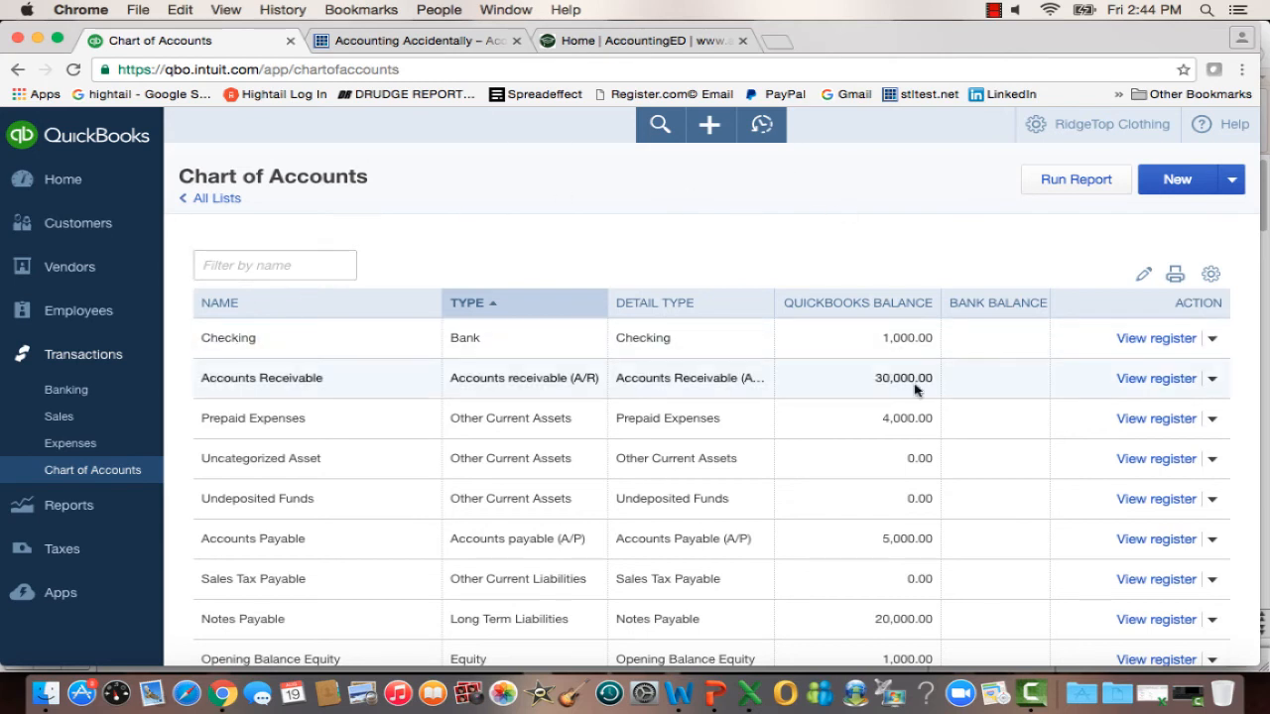
click(1180, 180)
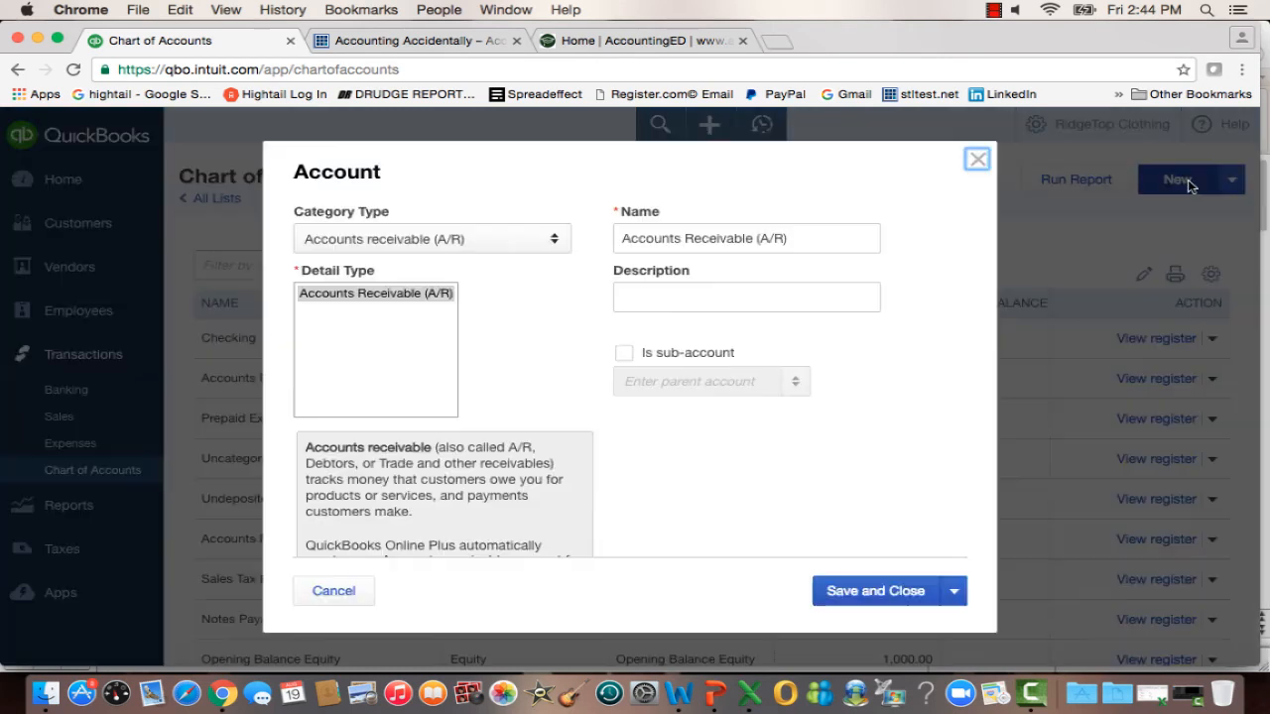
click(553, 240)
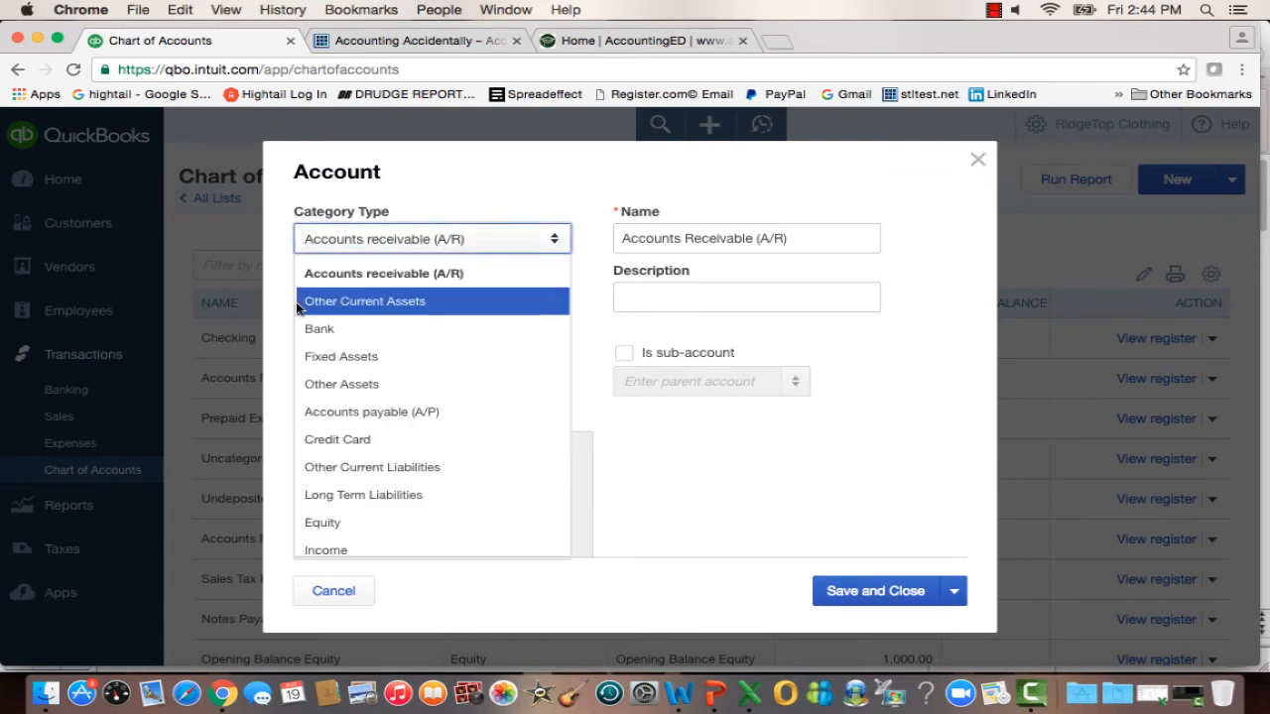
click(389, 328)
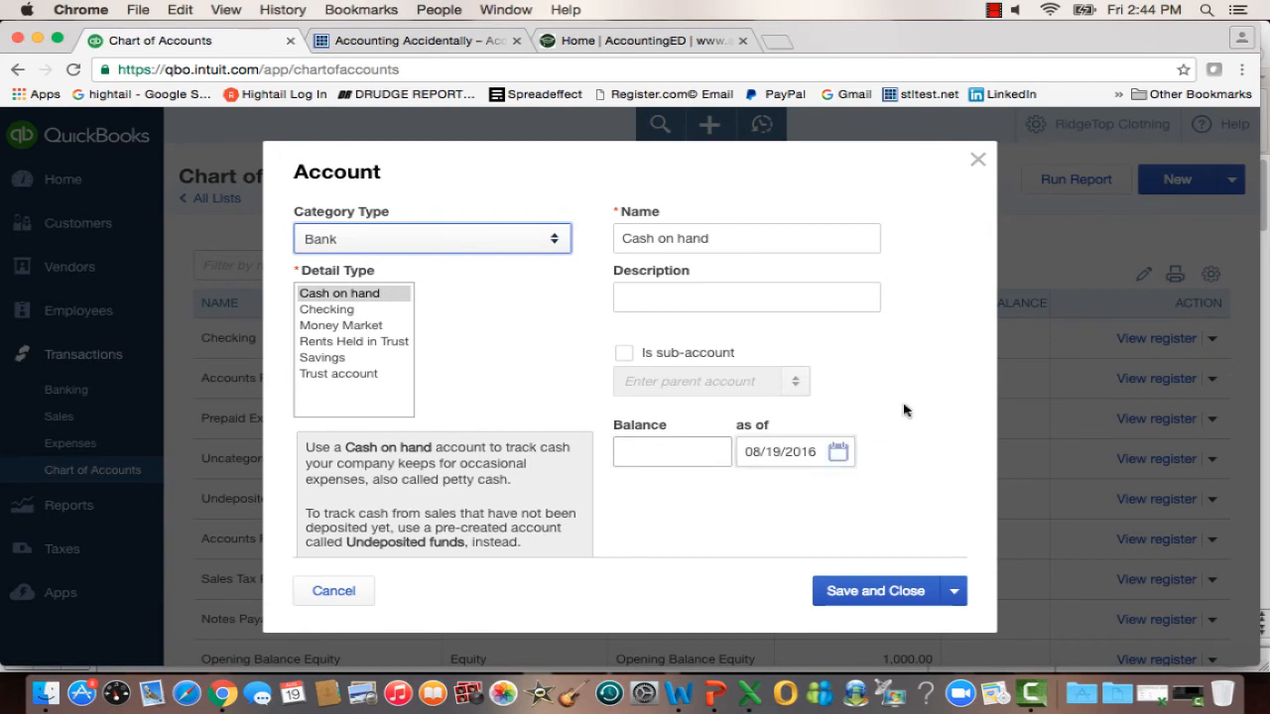
click(977, 162)
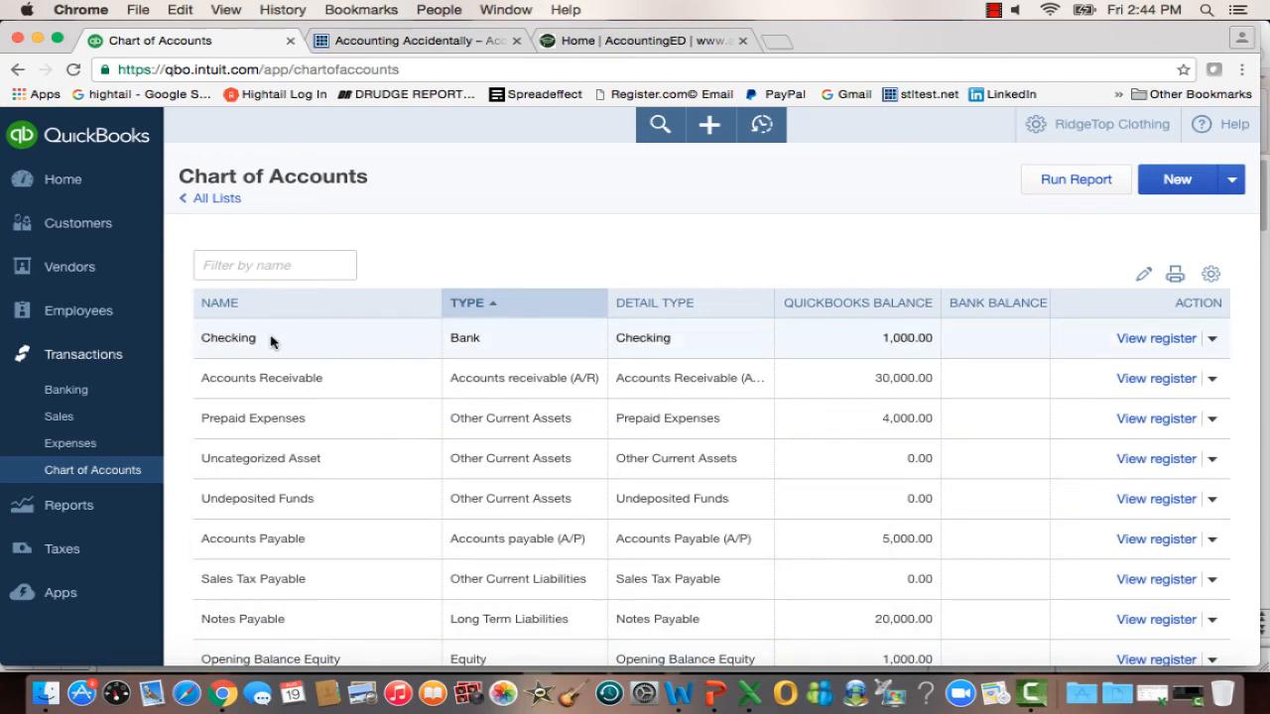
View the Checking account's register, dismissing the register basics tip, and return to the Chart of Accounts.
click(1178, 339)
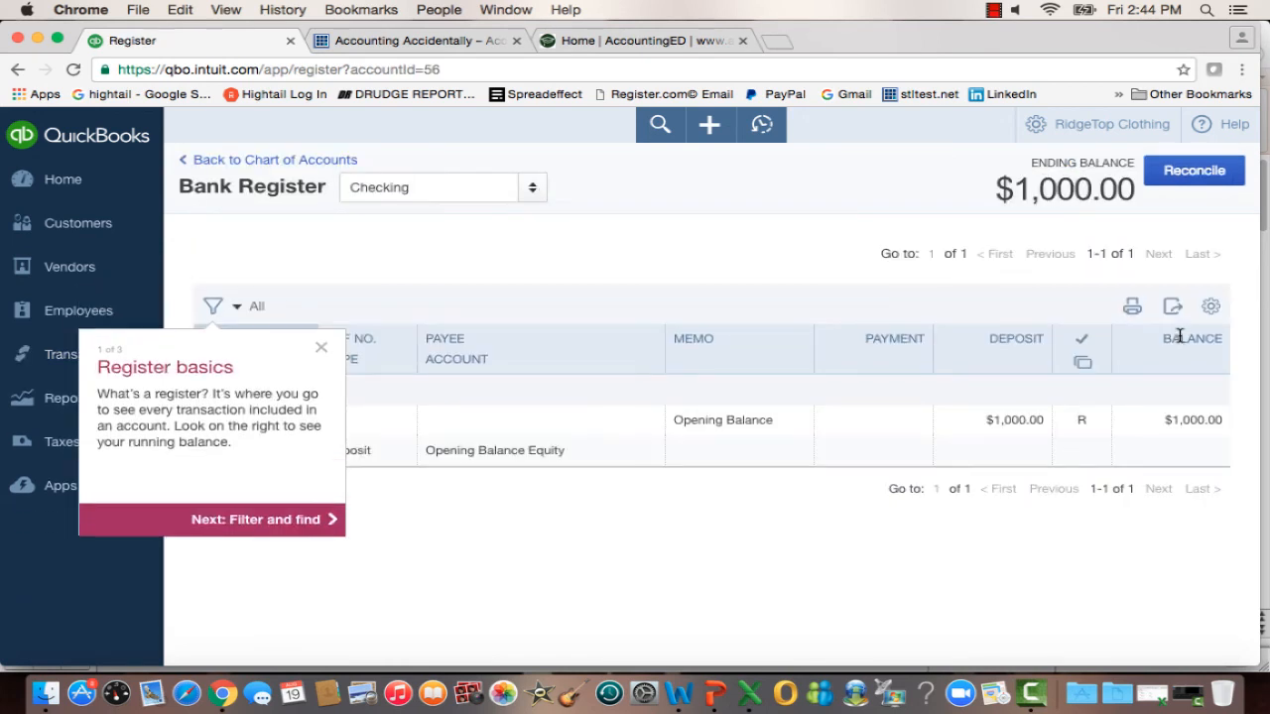
click(322, 348)
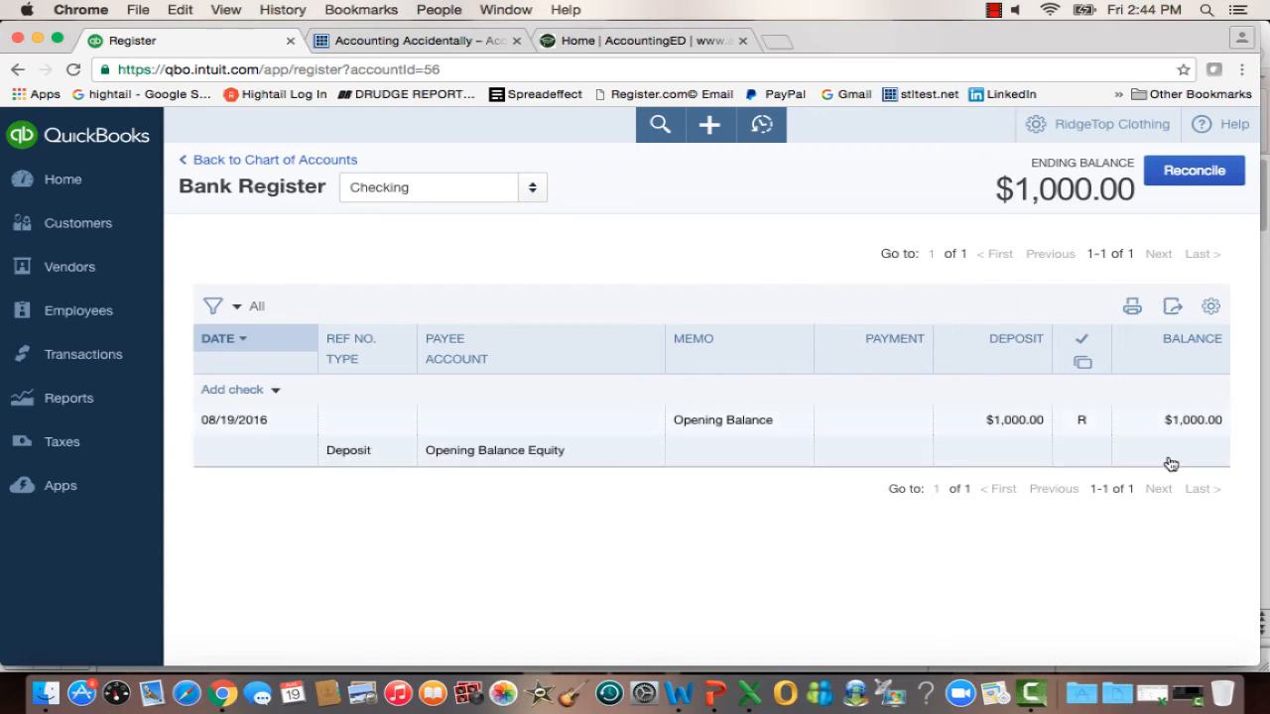
click(265, 160)
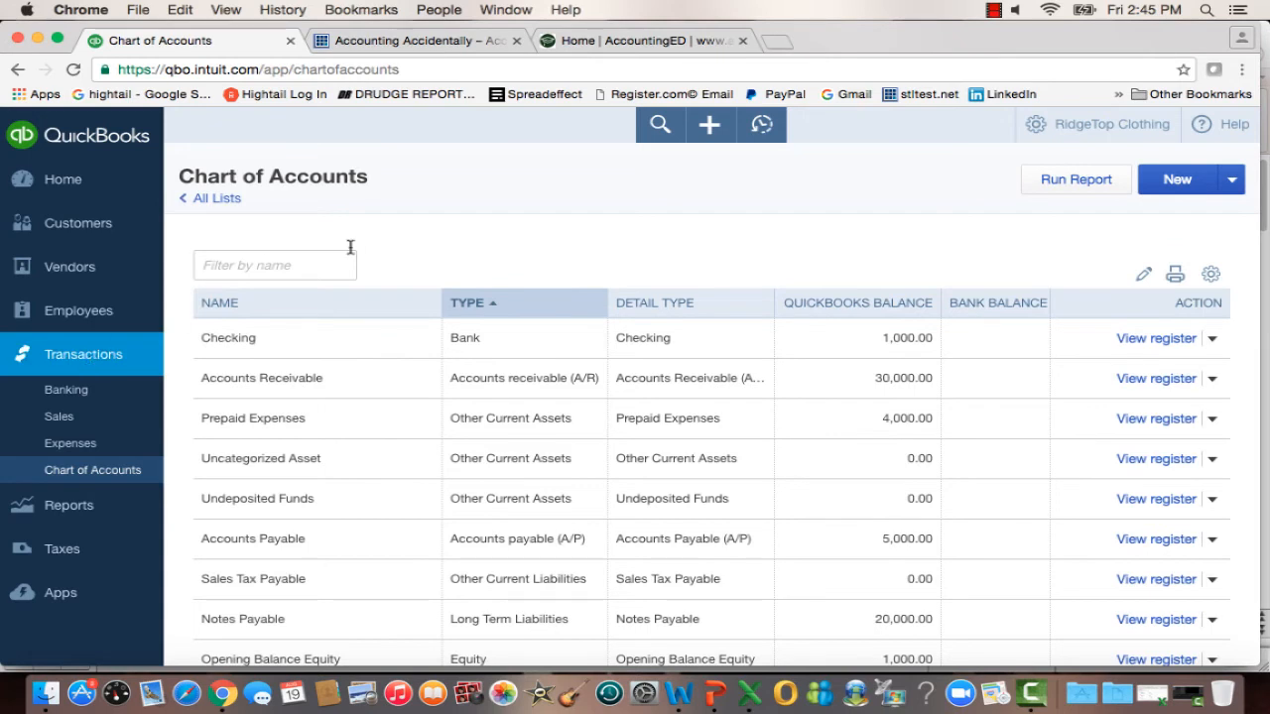
Check the recent transactions and open a blank new journal entry.
click(762, 132)
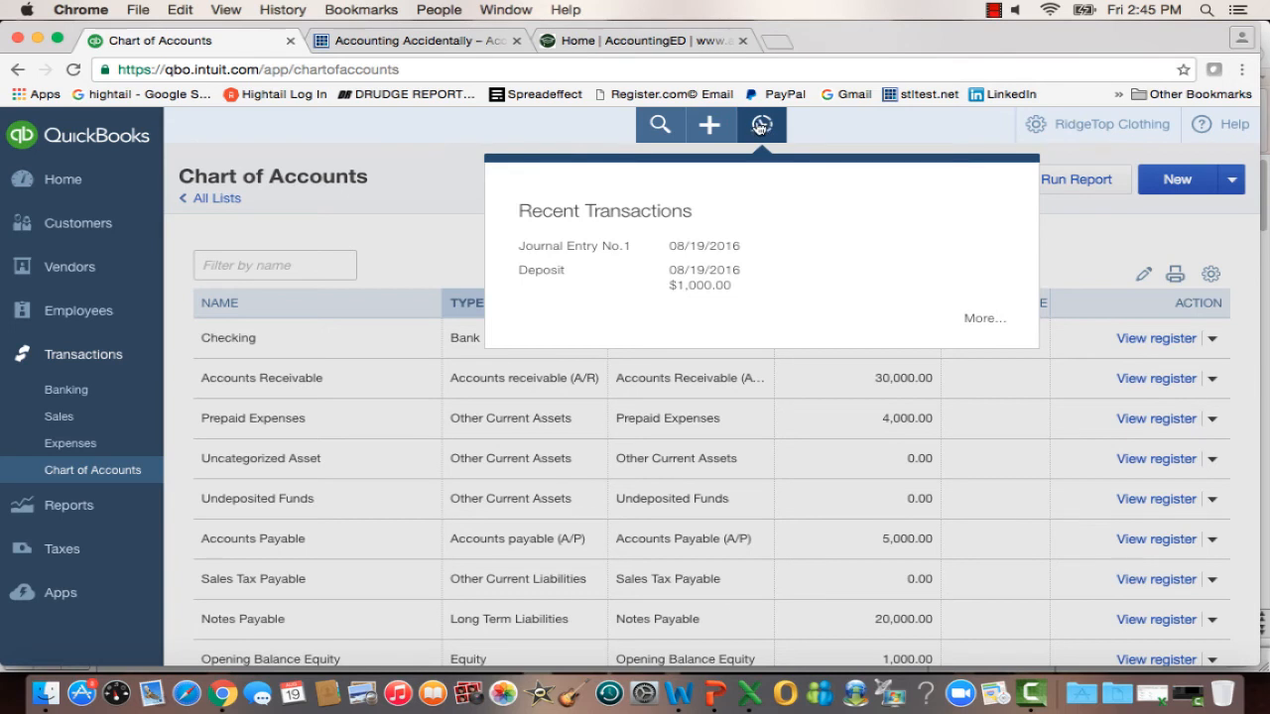
click(710, 126)
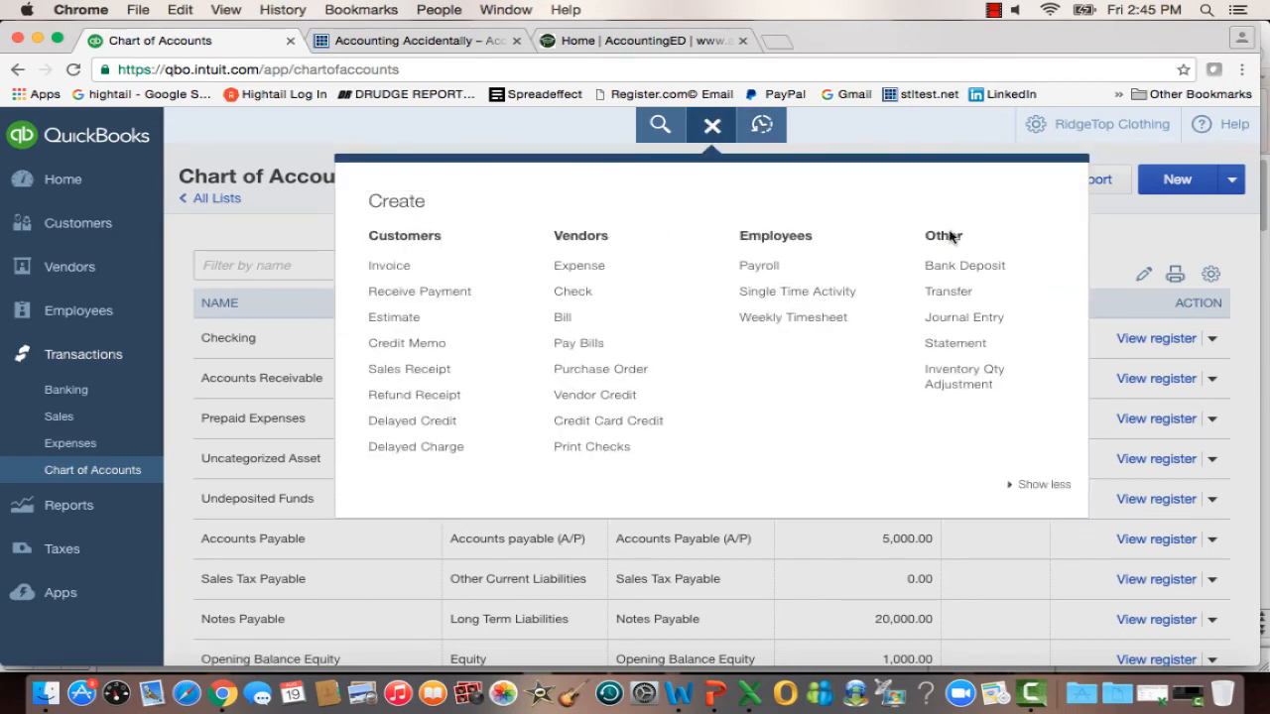
click(963, 318)
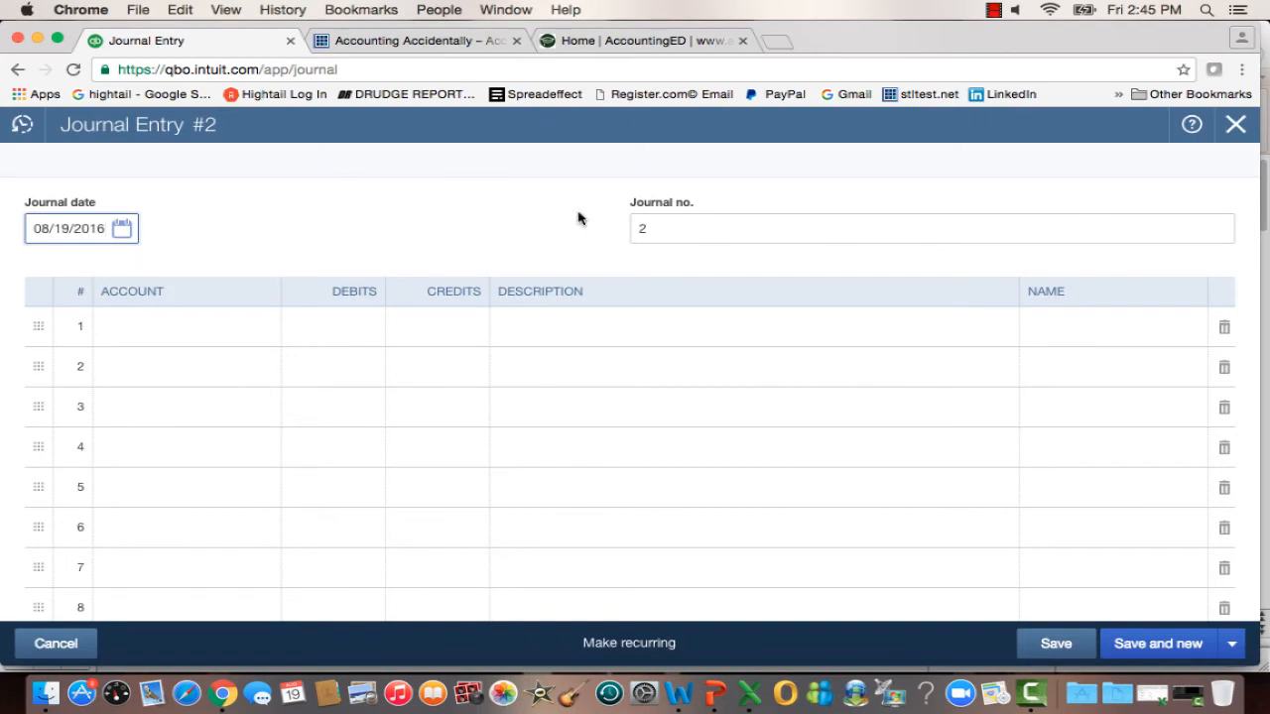
Try to bring up the first journal entry by setting the journal number to 1.
click(643, 228)
drag(642, 228, 613, 227)
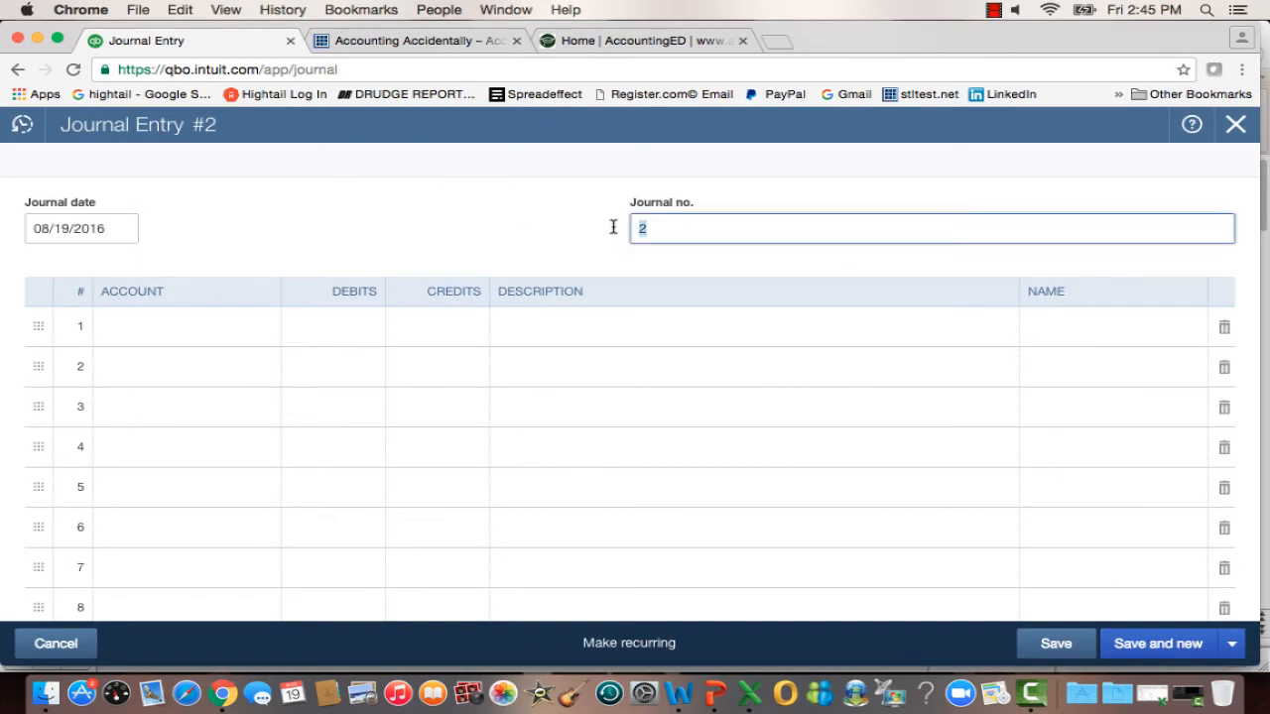
text(1)
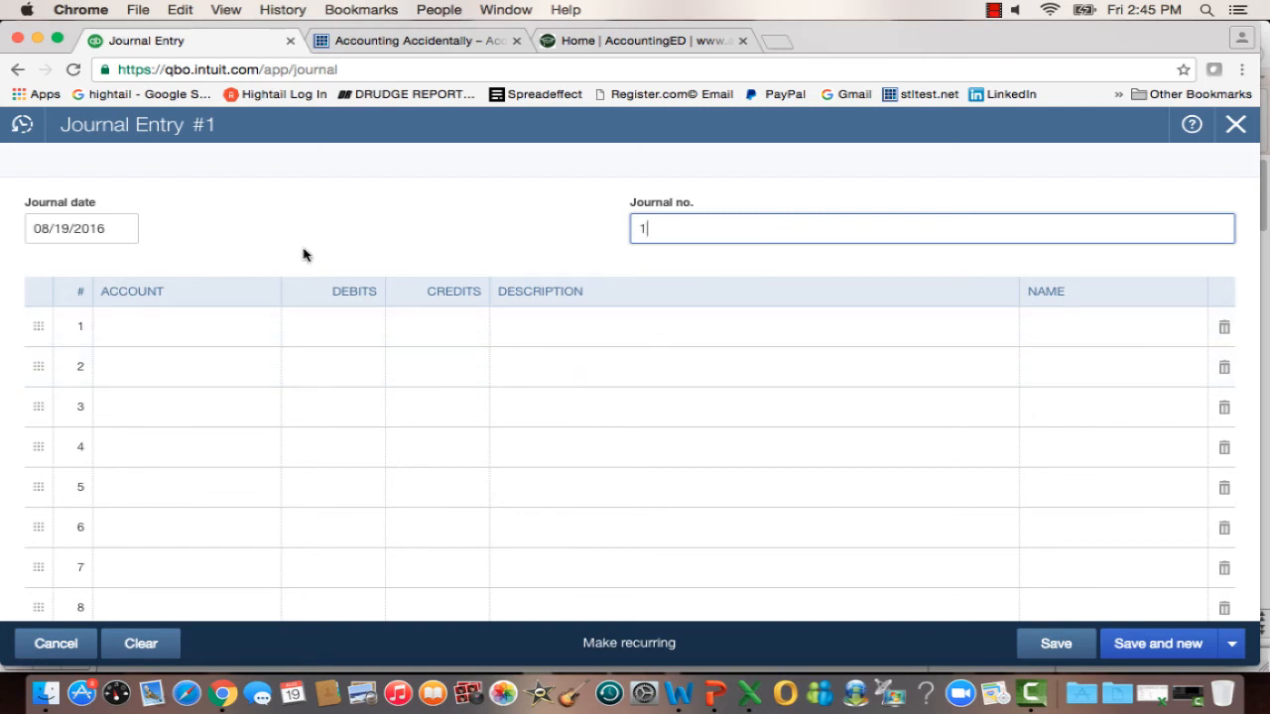
Open Journal Entry No.1 from the recent journal entries, discarding the unsaved entry, and review its opening balance lines.
click(22, 125)
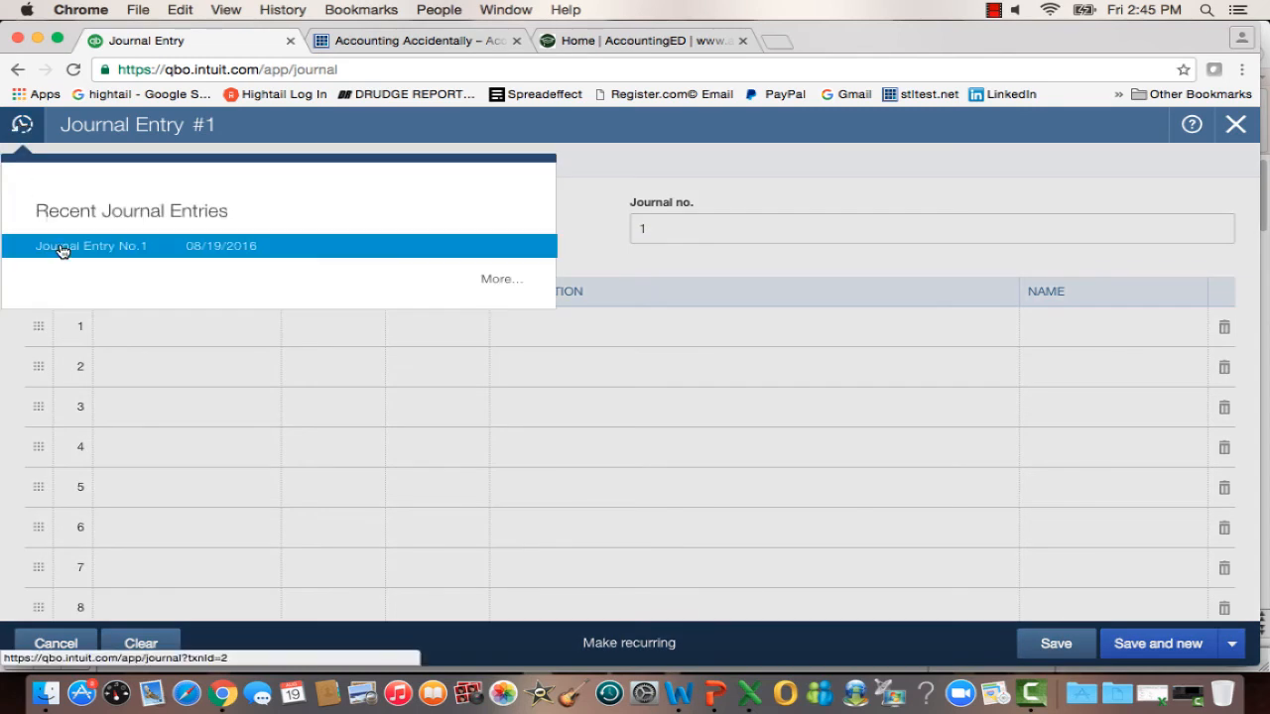
click(62, 250)
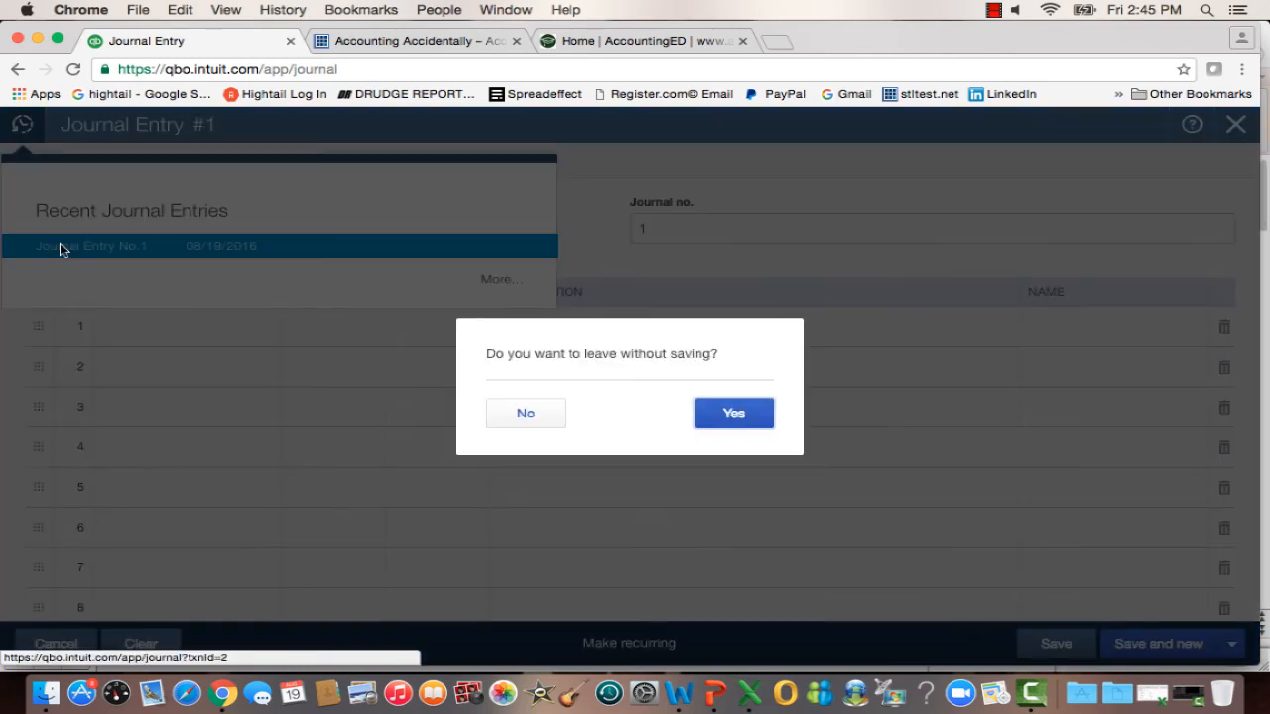
click(754, 416)
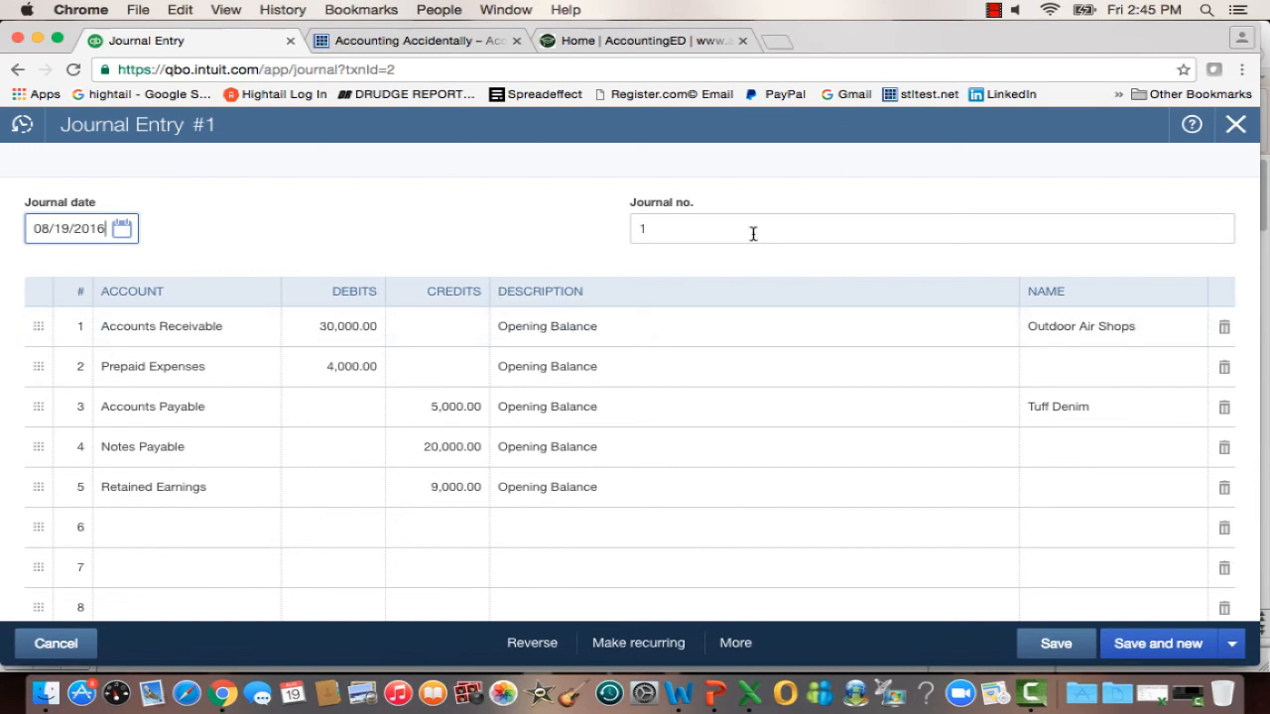
click(480, 218)
scroll(479, 219, down, 3)
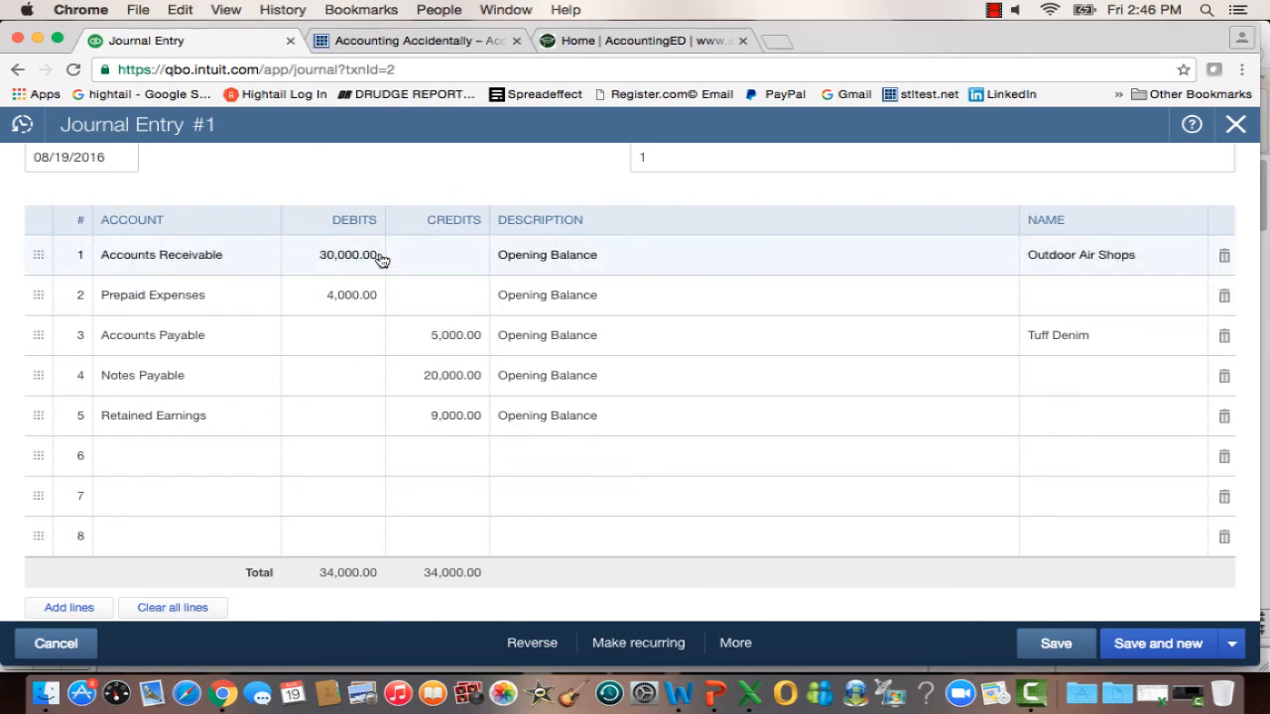
Choose the customer Outdoor Air Shops as the name on the Accounts Receivable line.
click(1109, 256)
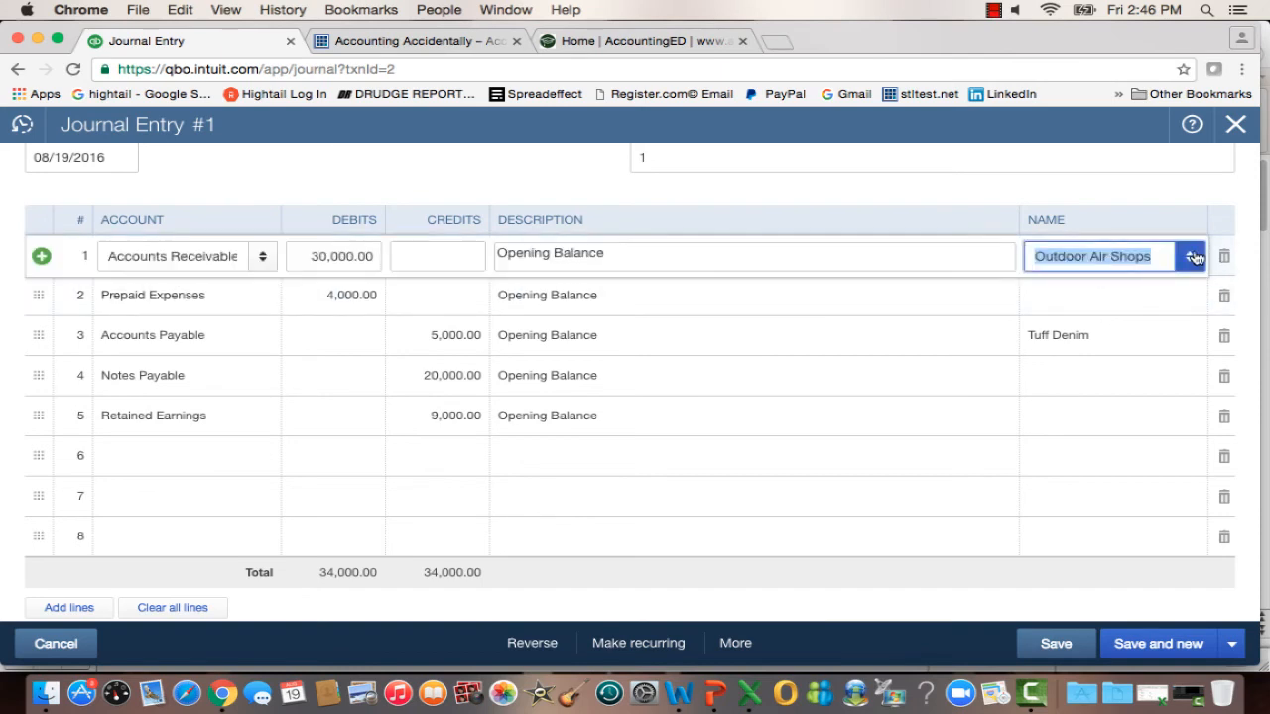
click(1188, 256)
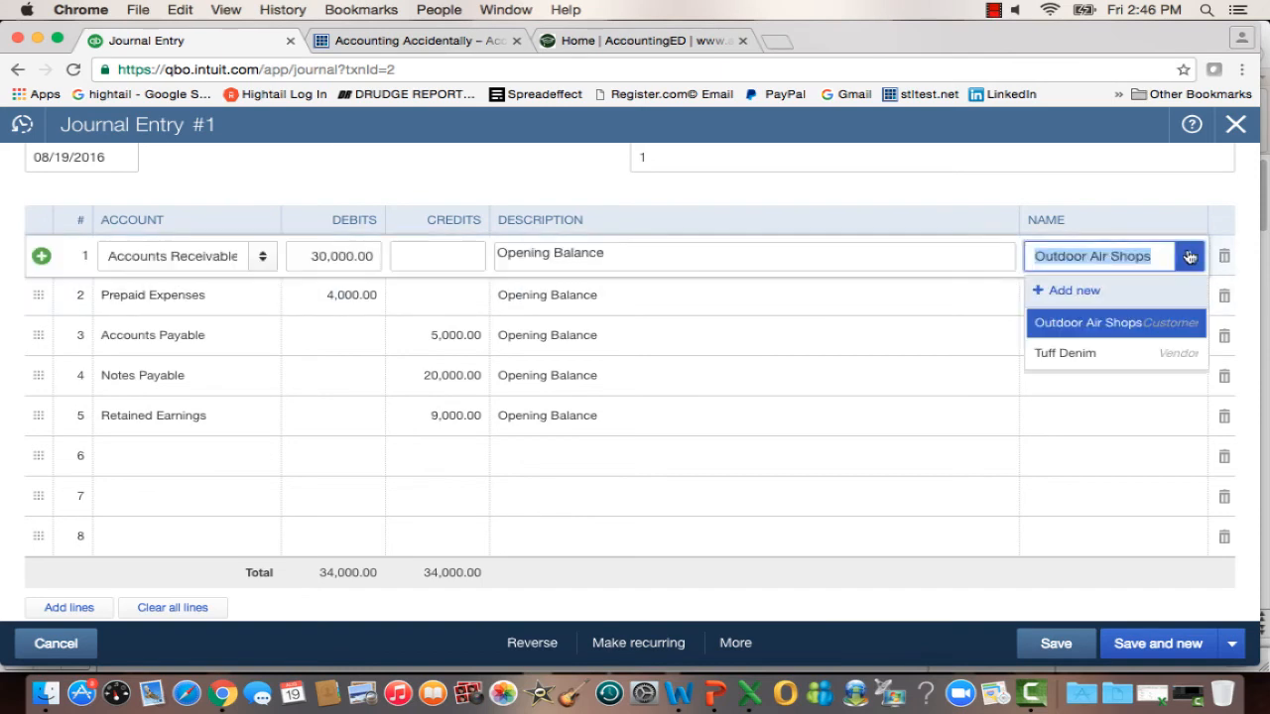
click(1104, 323)
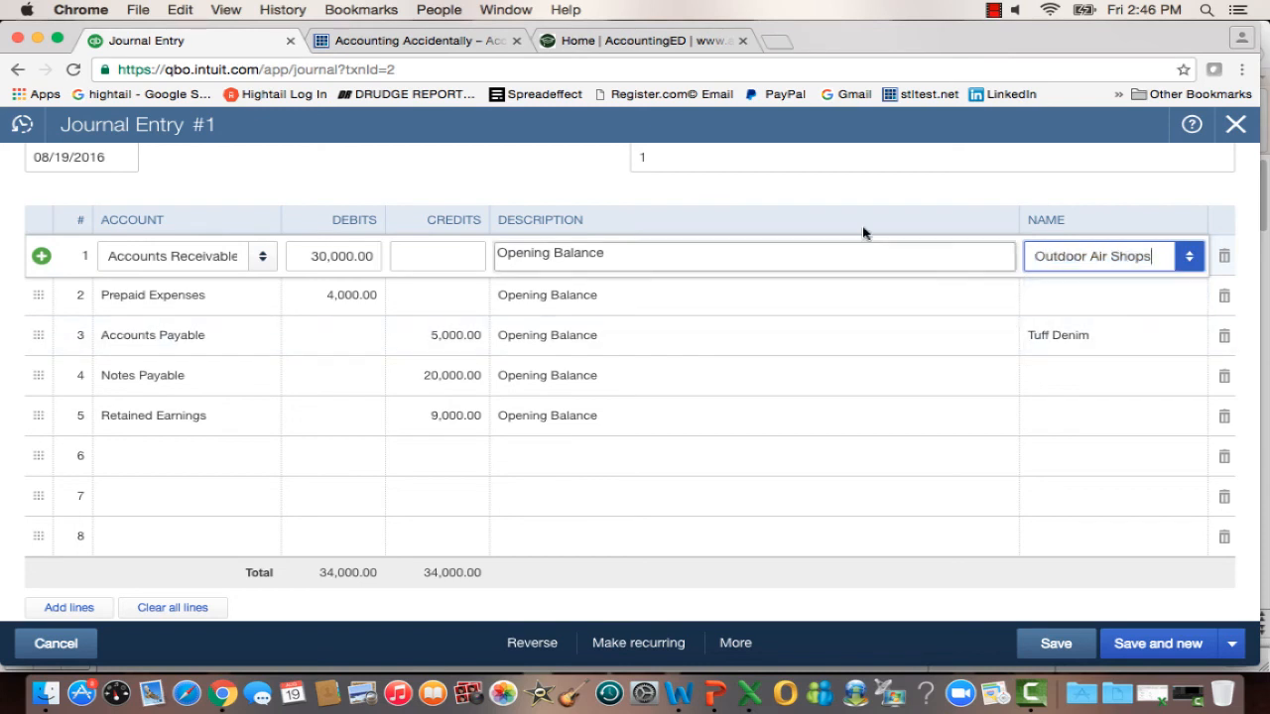
click(743, 198)
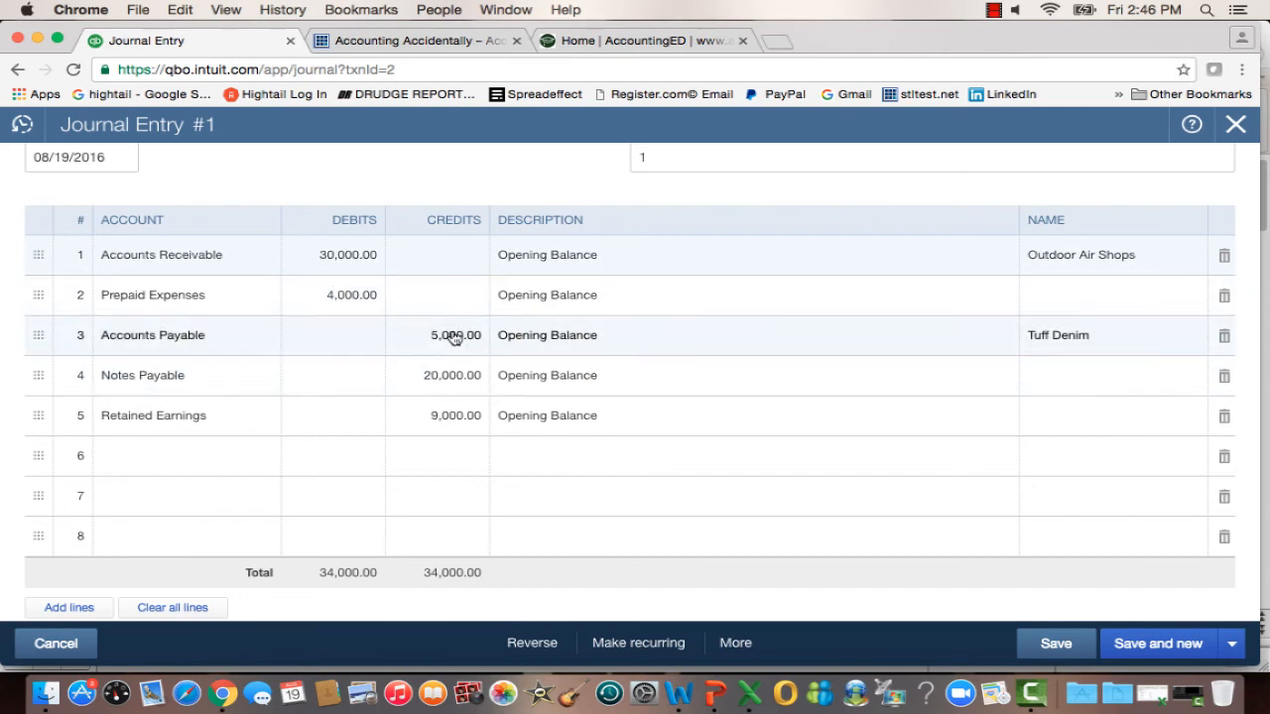
Choose the vendor Tuff Denim as the name on the Accounts Payable line.
click(1112, 339)
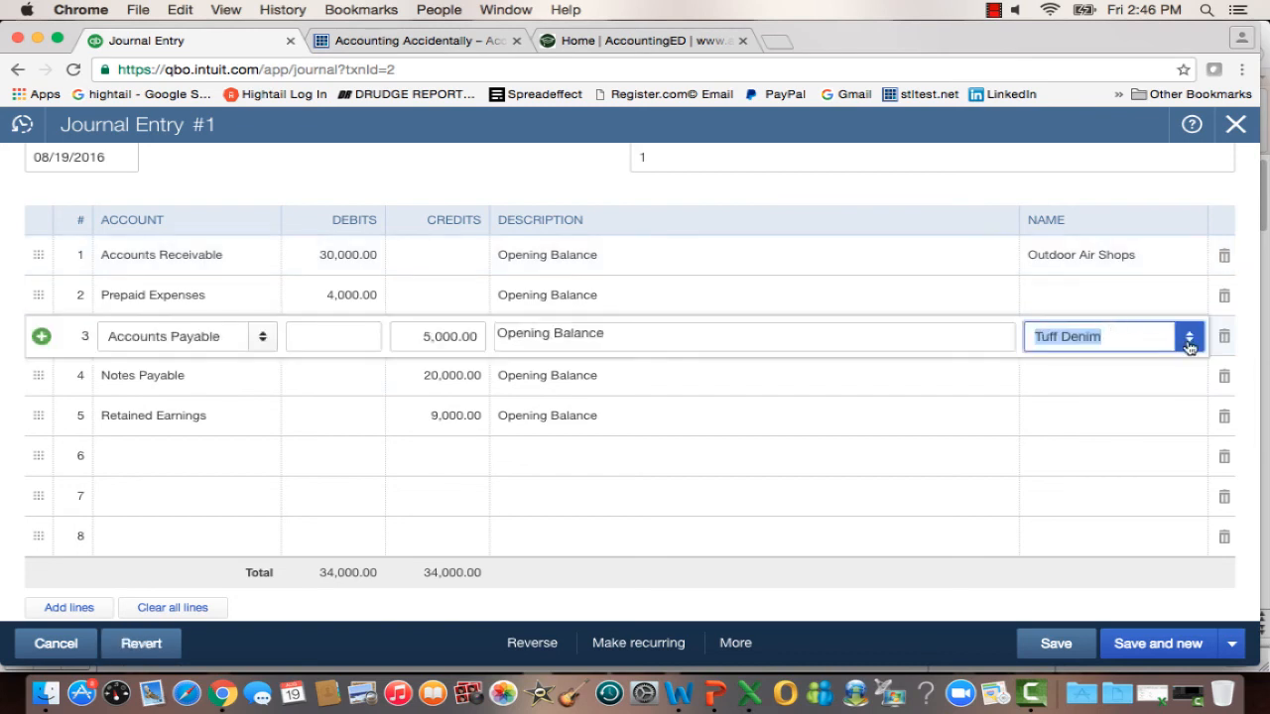
click(1188, 343)
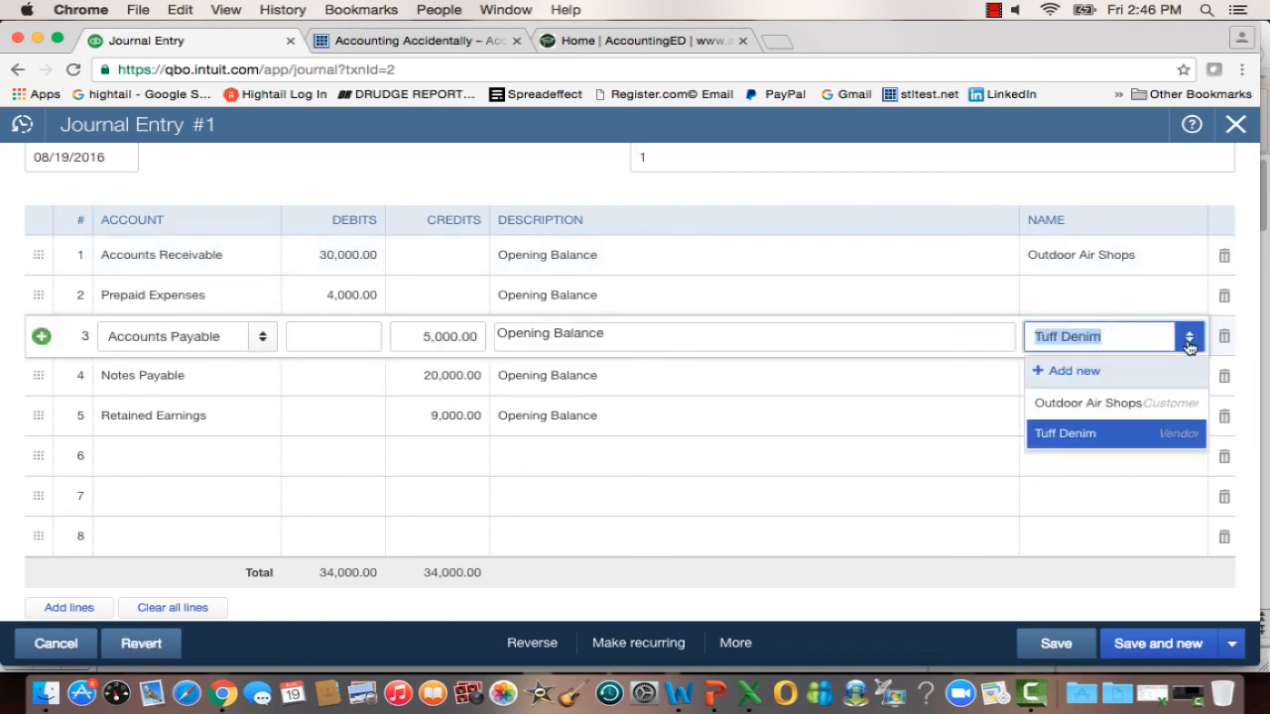
click(1134, 440)
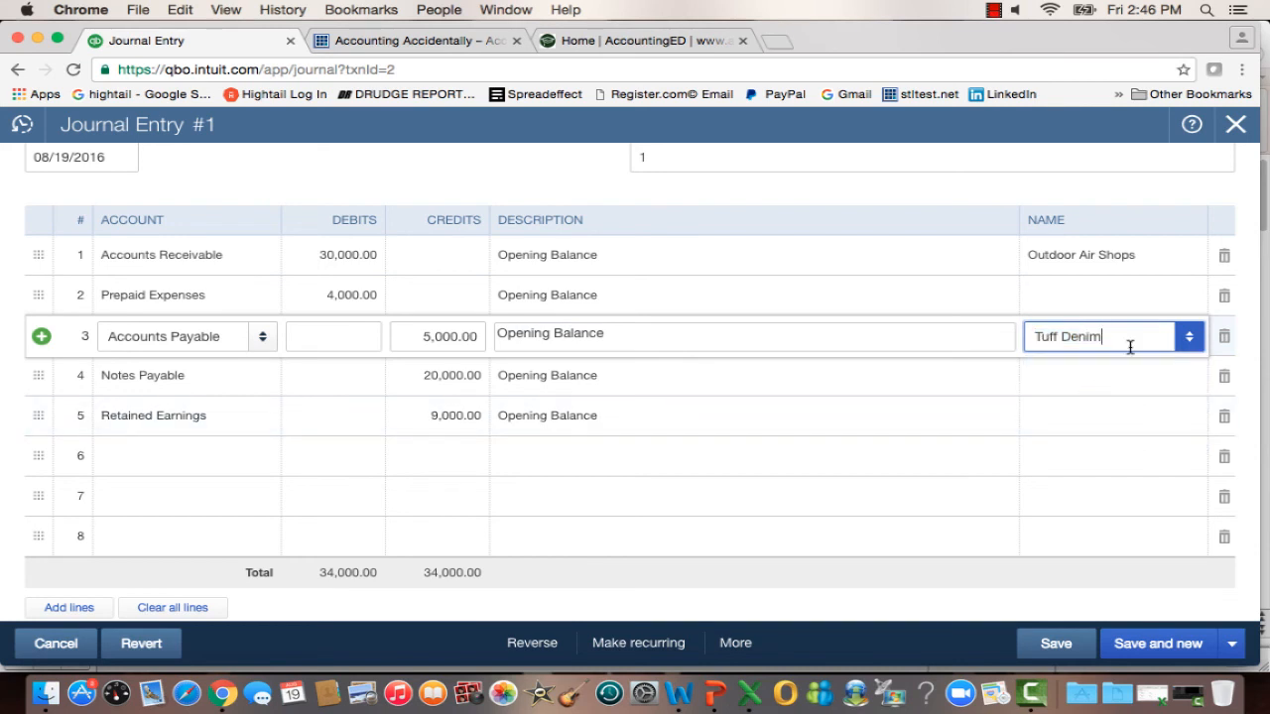
click(822, 259)
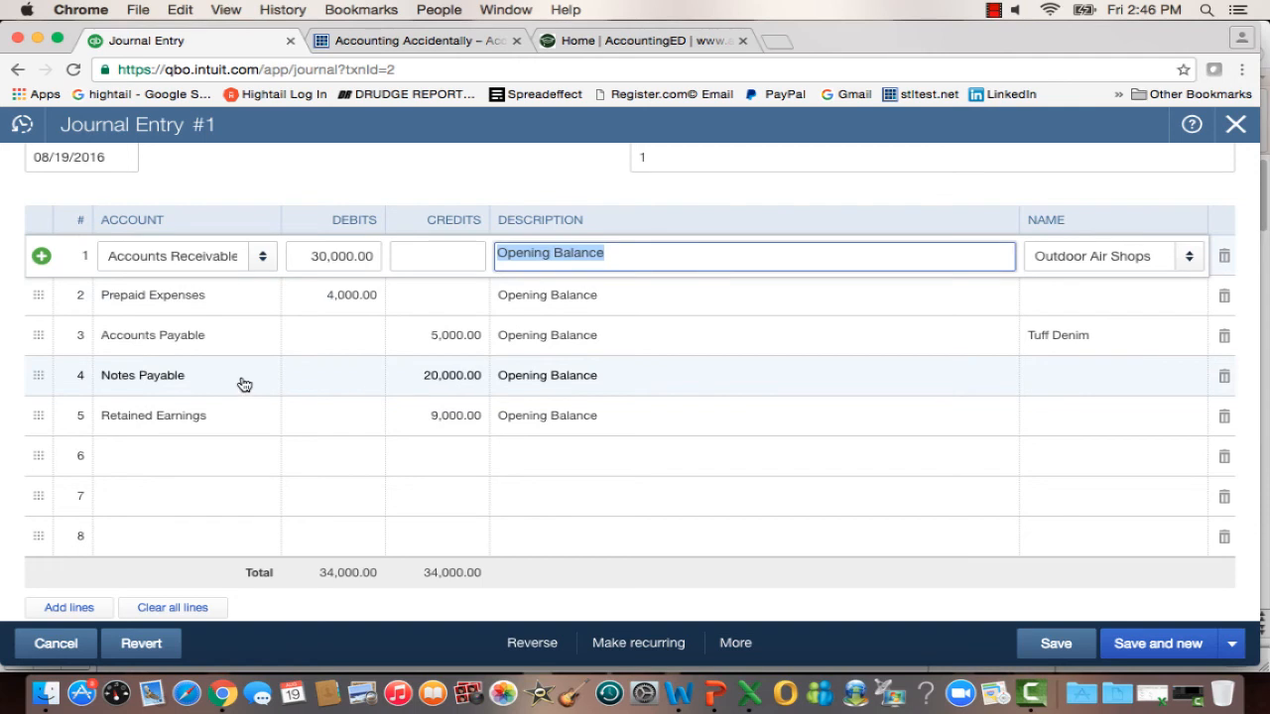
Review the journal entry's remaining lines and totals, and close the entry without saving.
click(819, 528)
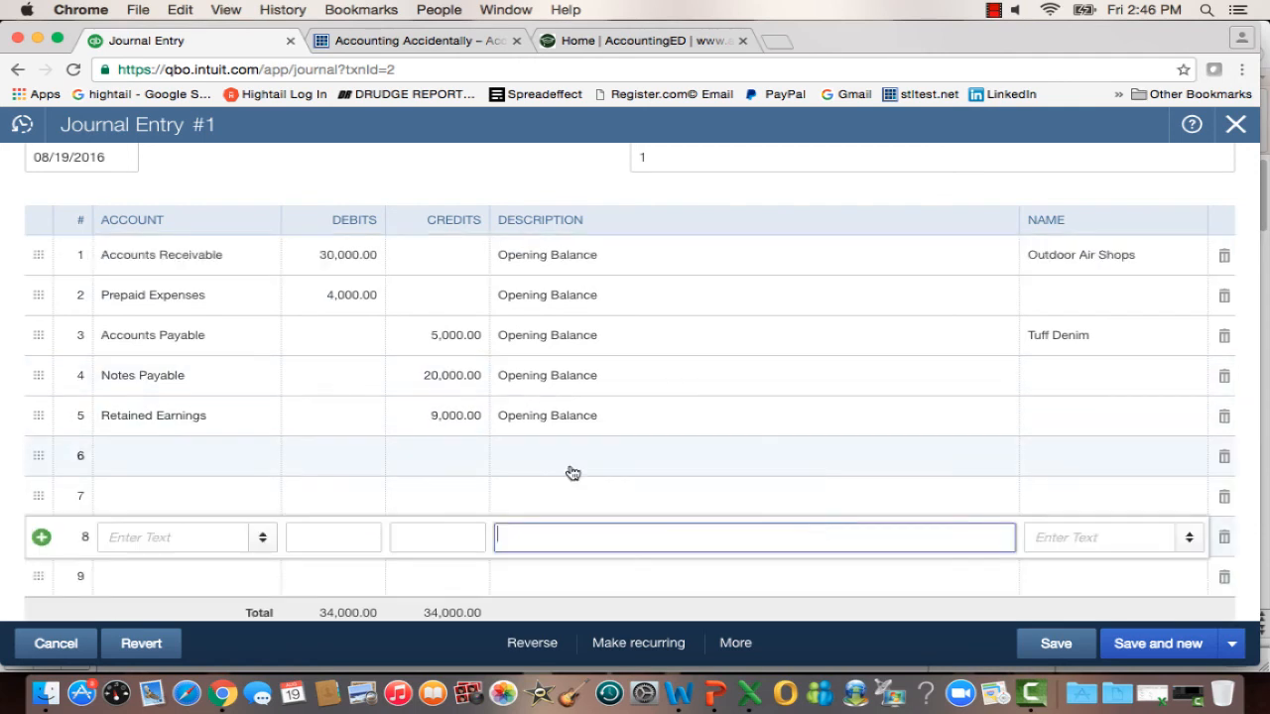
click(721, 457)
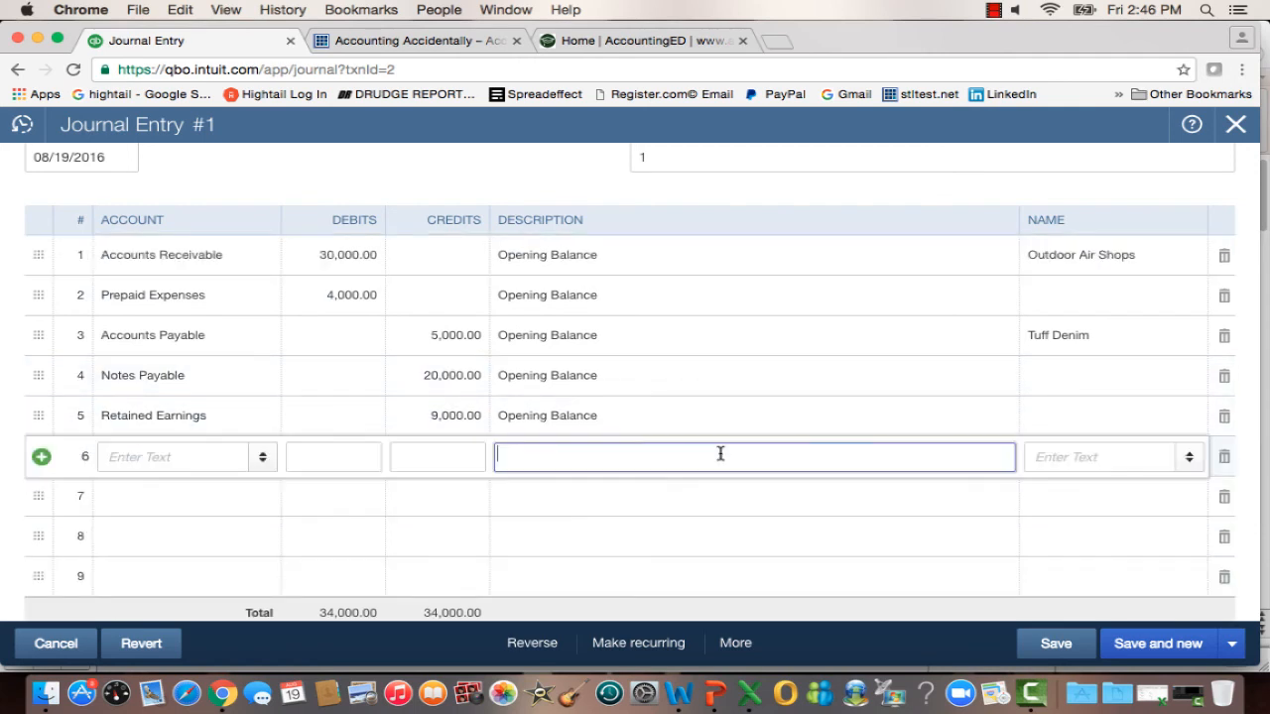
click(815, 184)
scroll(816, 184, down, 1)
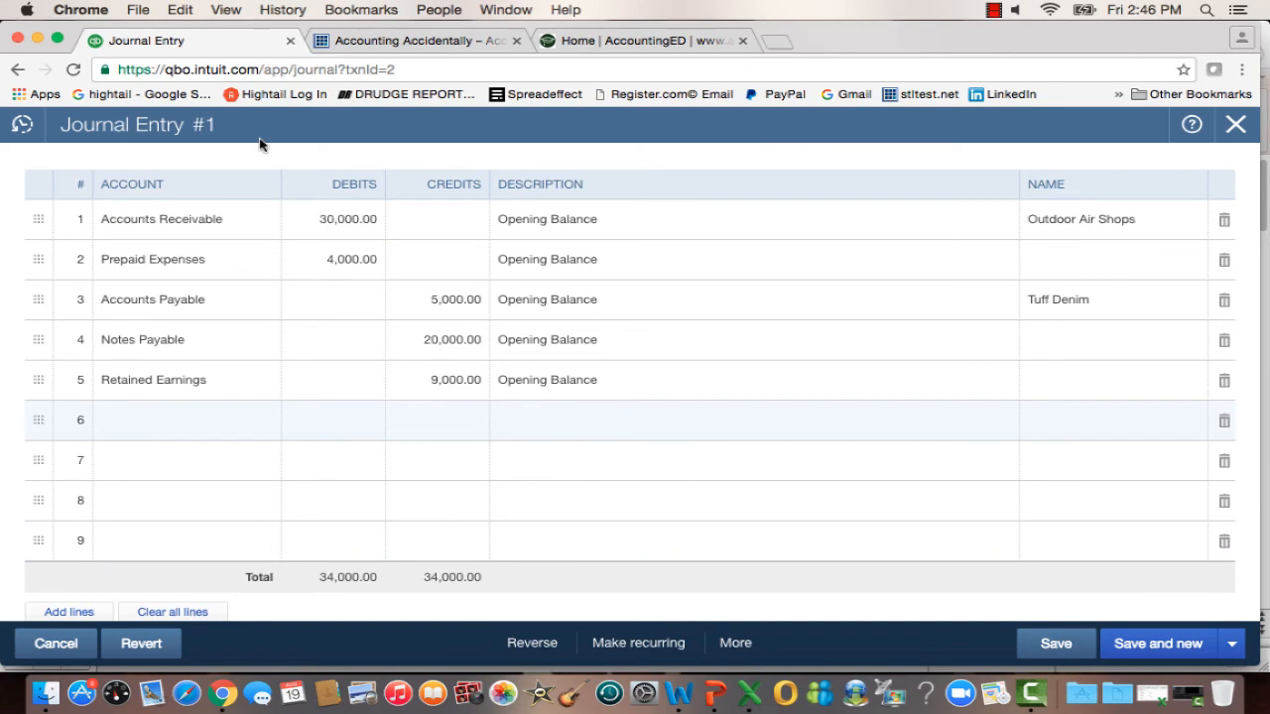
scroll(859, 160, up, 2)
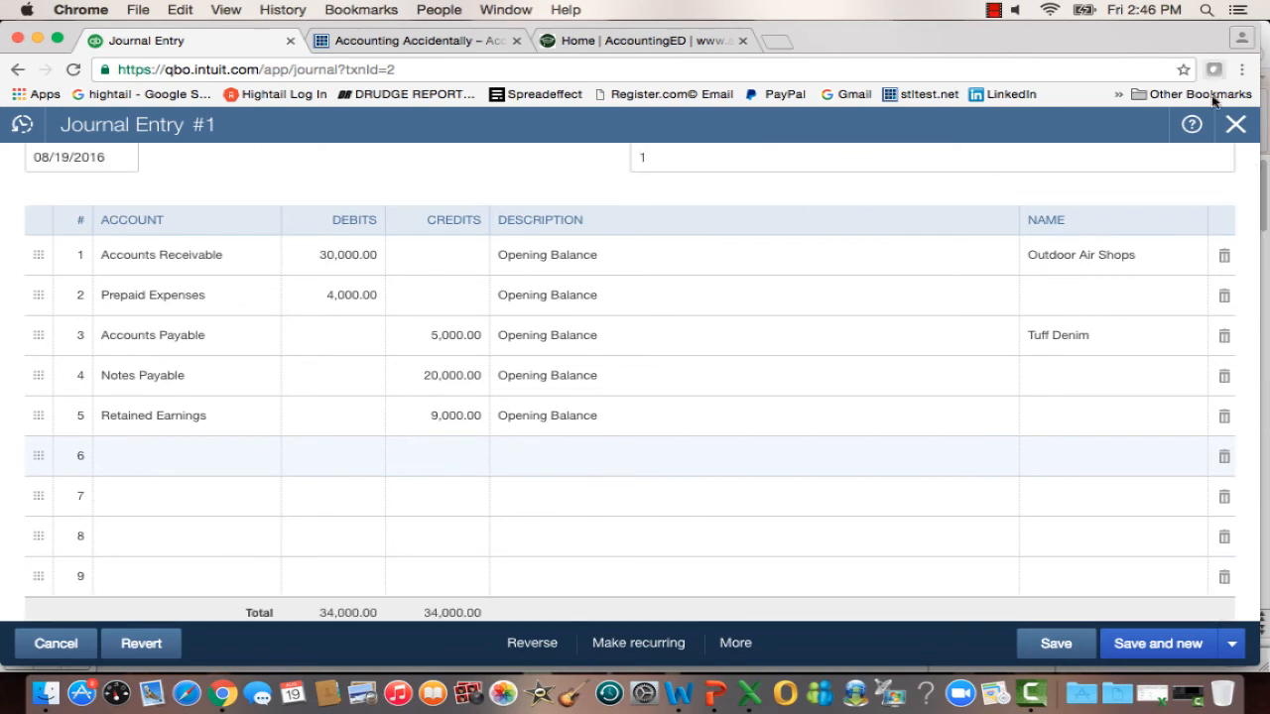
click(1233, 127)
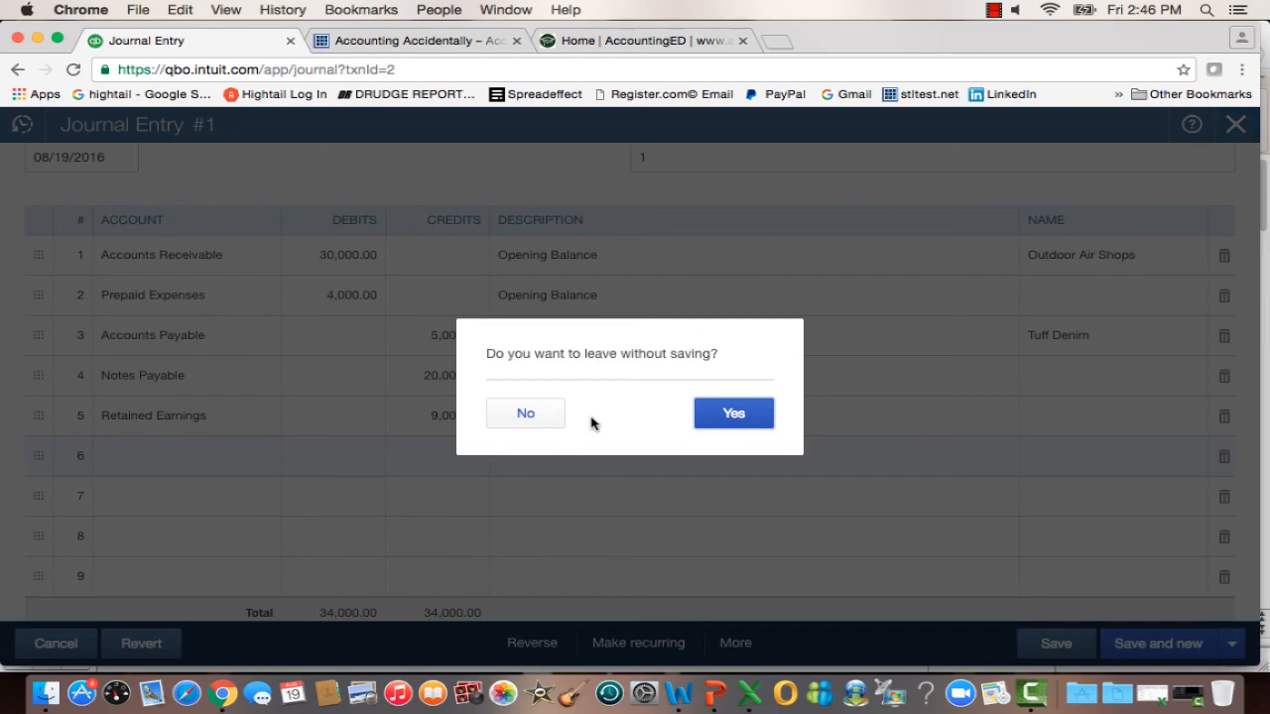
click(739, 420)
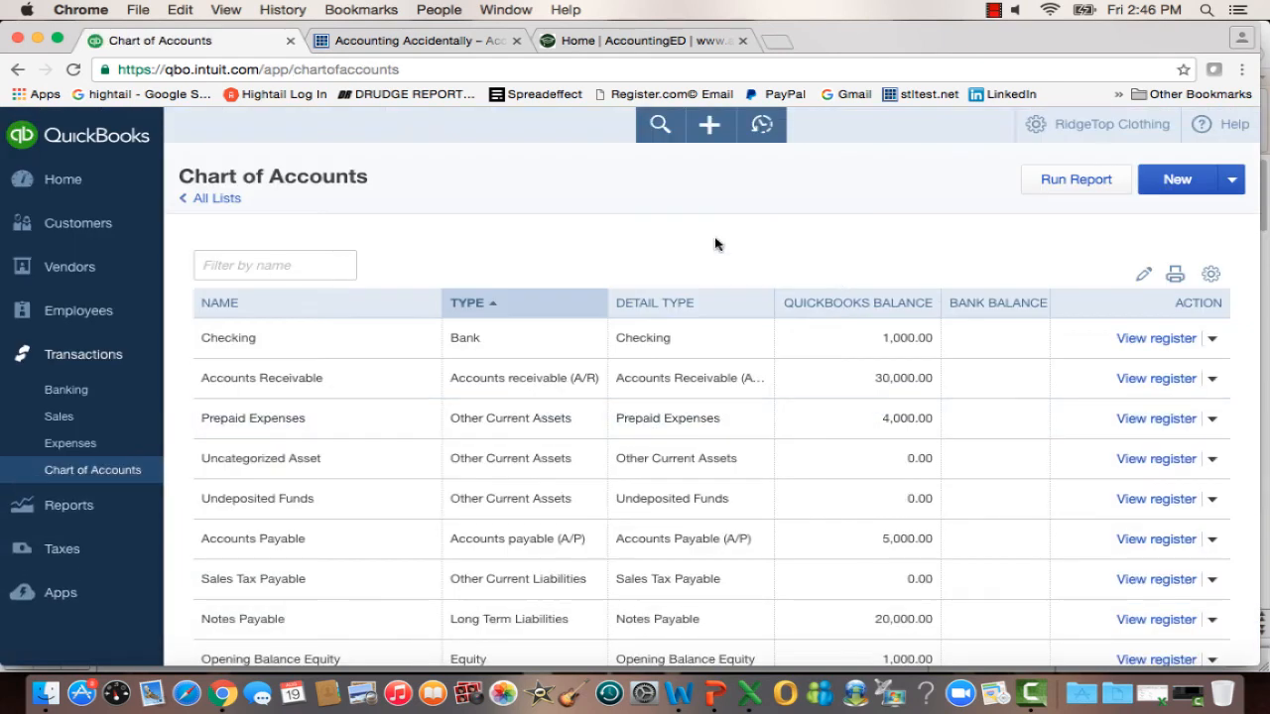
Run the recommended Balance Sheet report for RidgeTop Clothing on the accrual basis, dismissing the management reports tip.
click(54, 506)
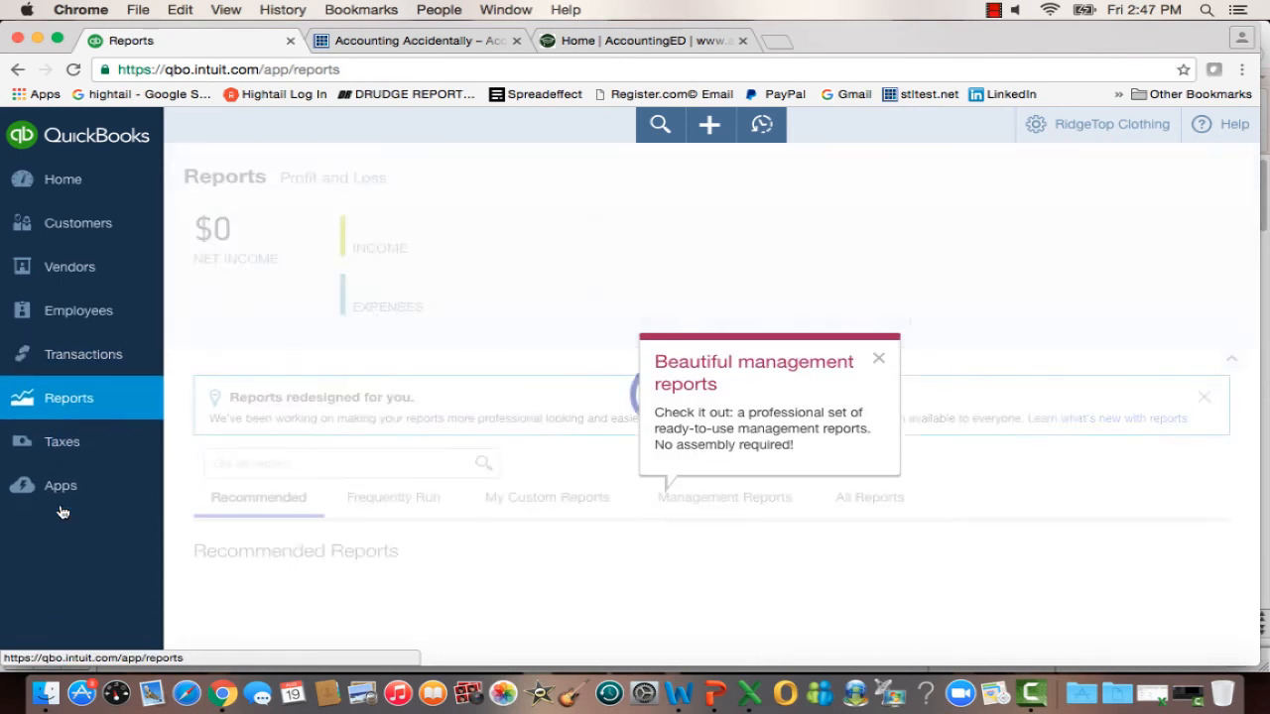
click(879, 361)
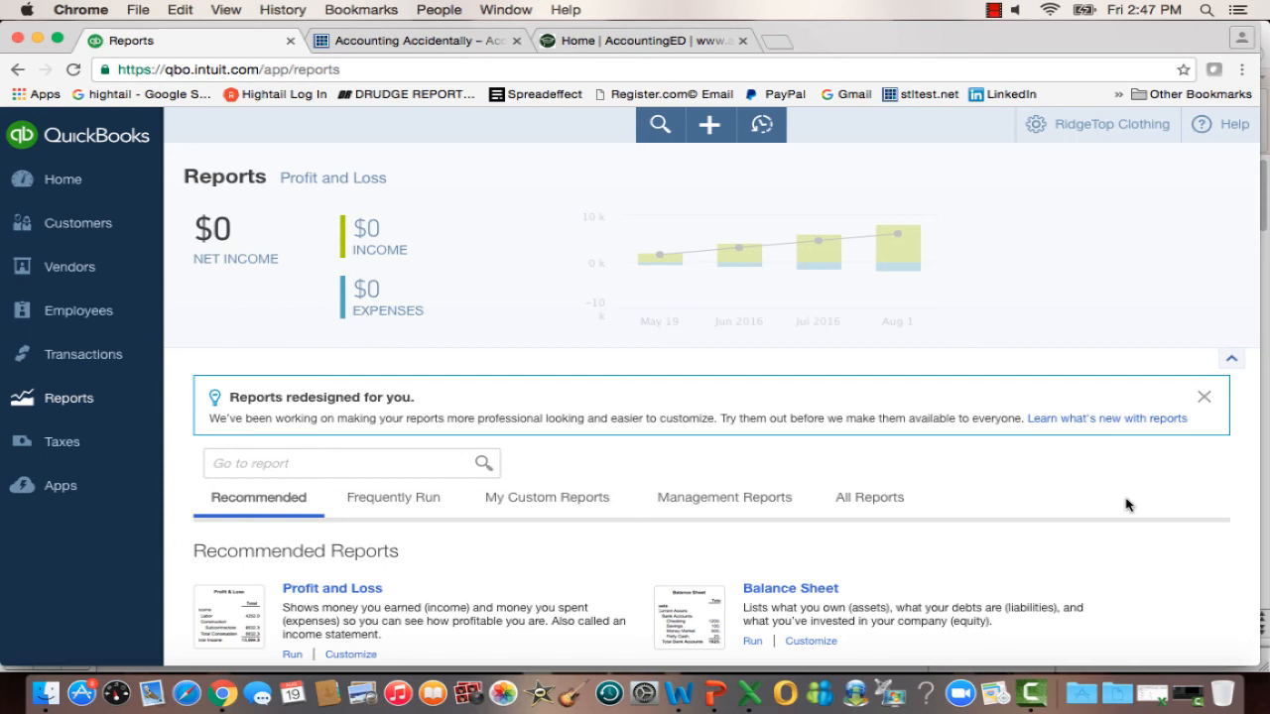
scroll(1128, 505, down, 4)
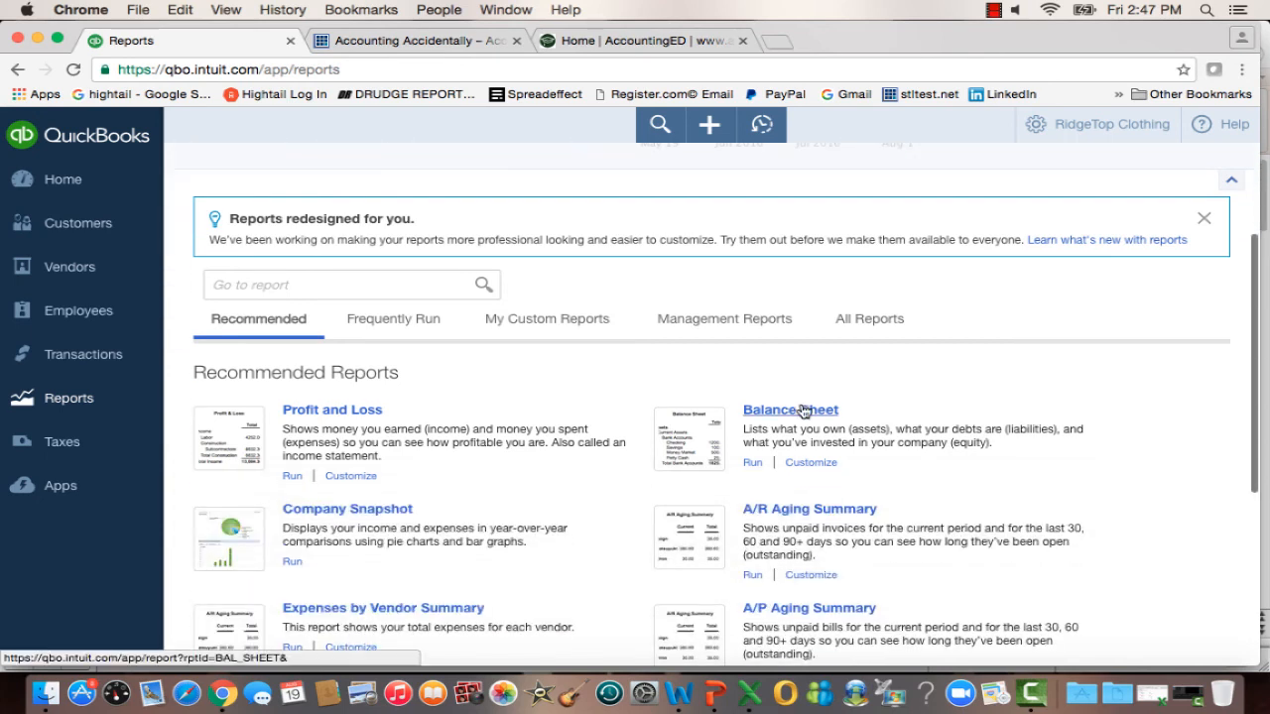
click(804, 411)
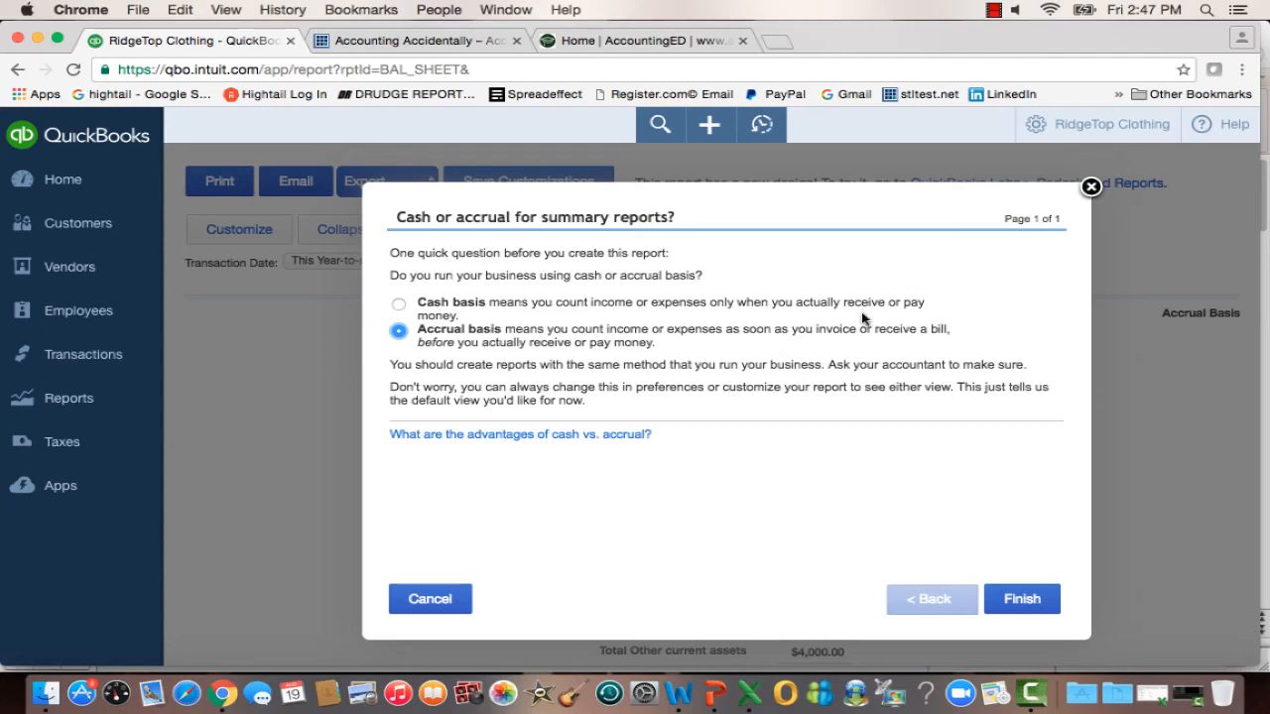
click(1031, 600)
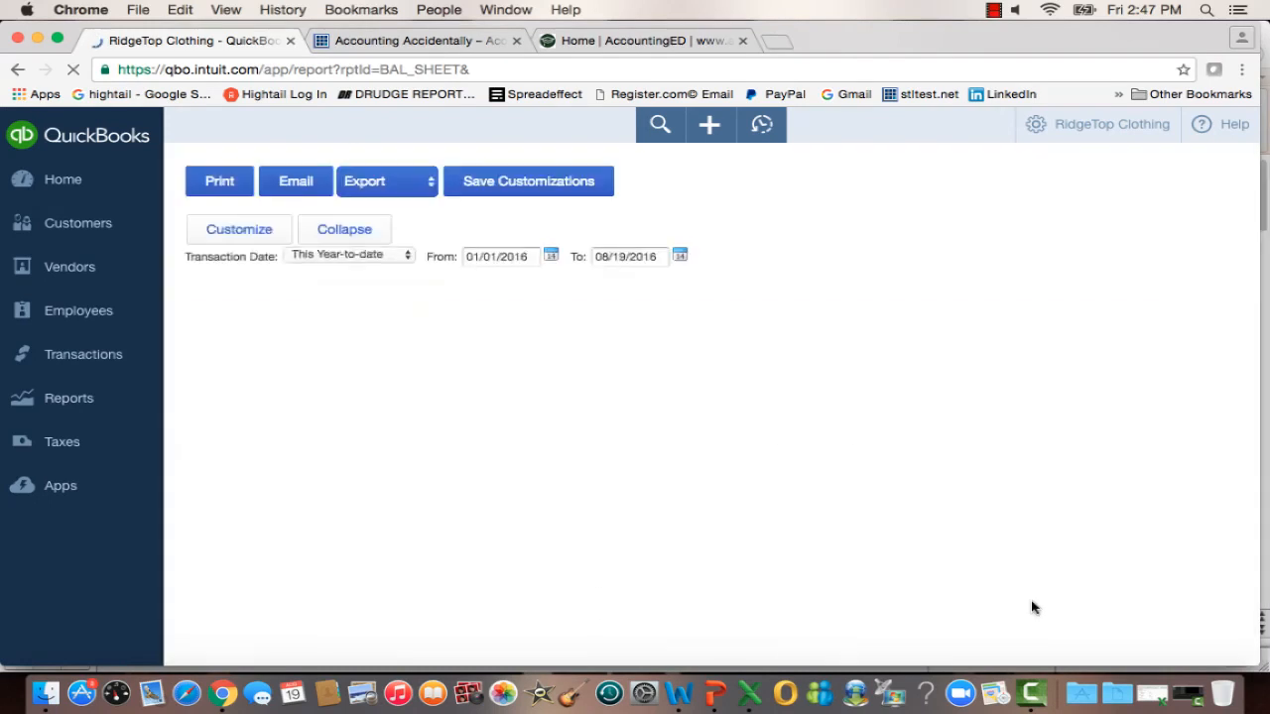
Review the Balance Sheet's assets, liabilities and equity lines and totals, and return to the report's beginning.
drag(1251, 347, 1254, 391)
click(1078, 398)
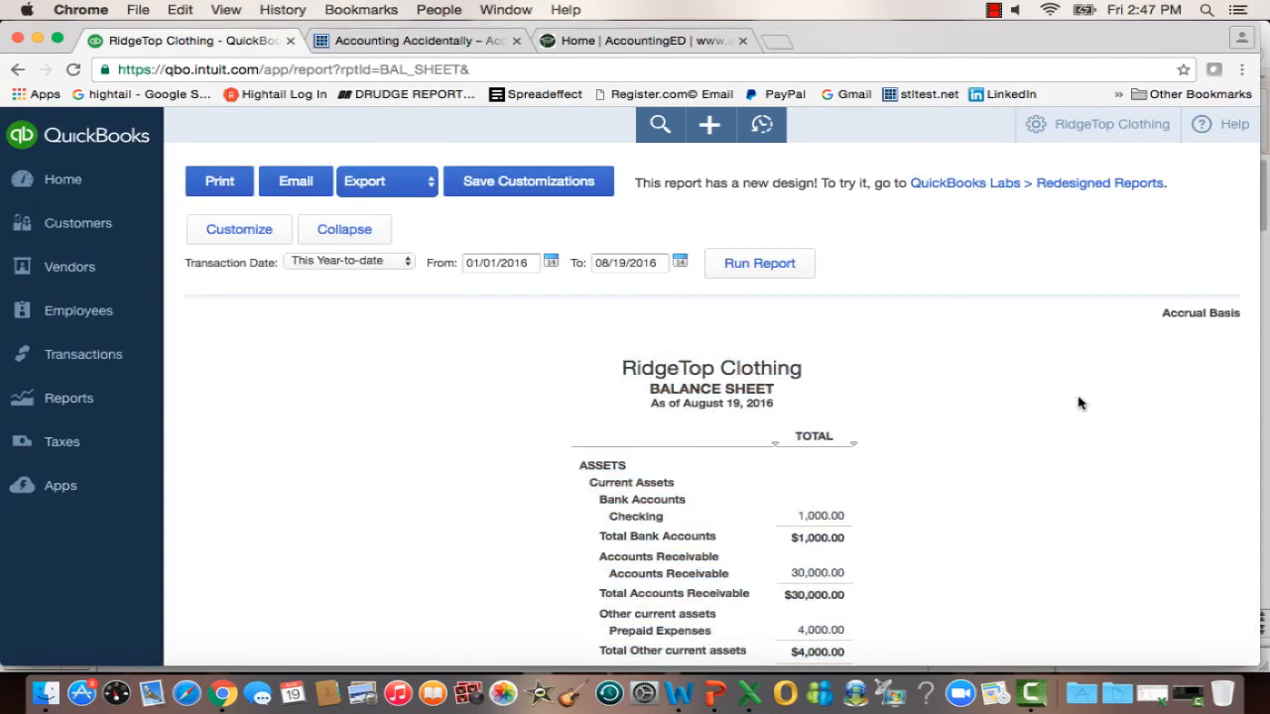
scroll(1078, 403, down, 3)
scroll(899, 203, down, 4)
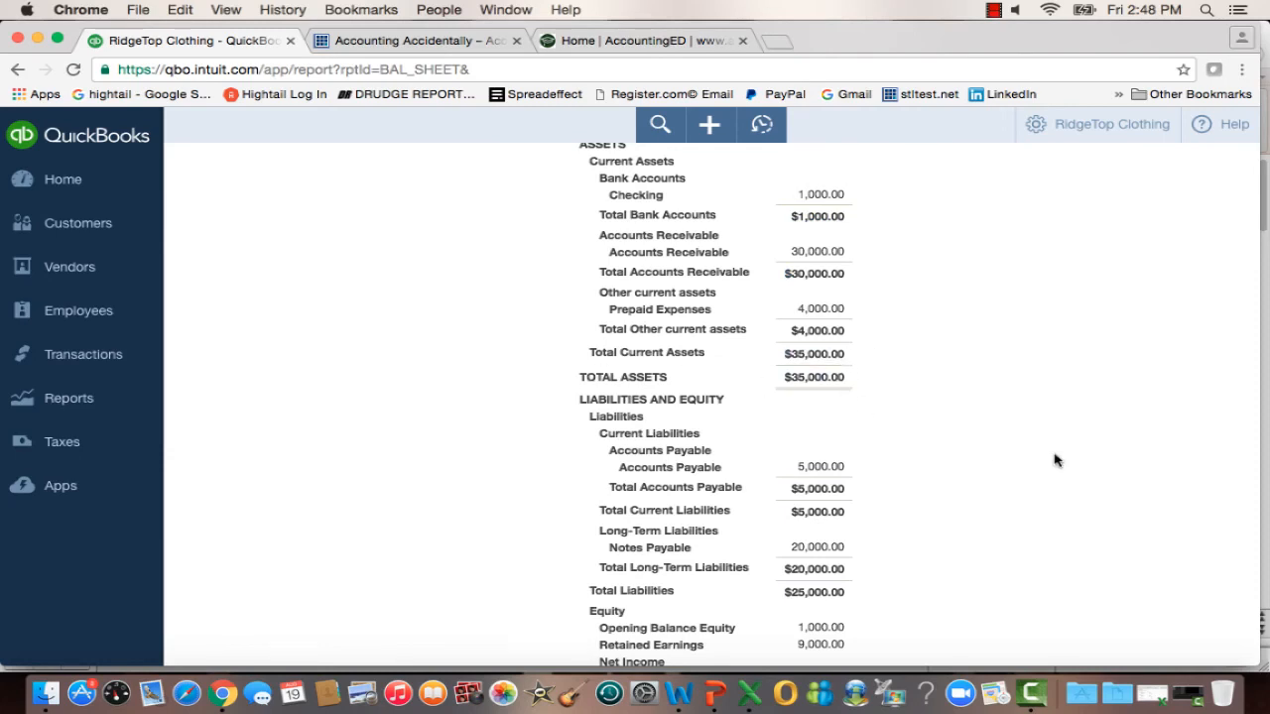
scroll(1055, 459, down, 2)
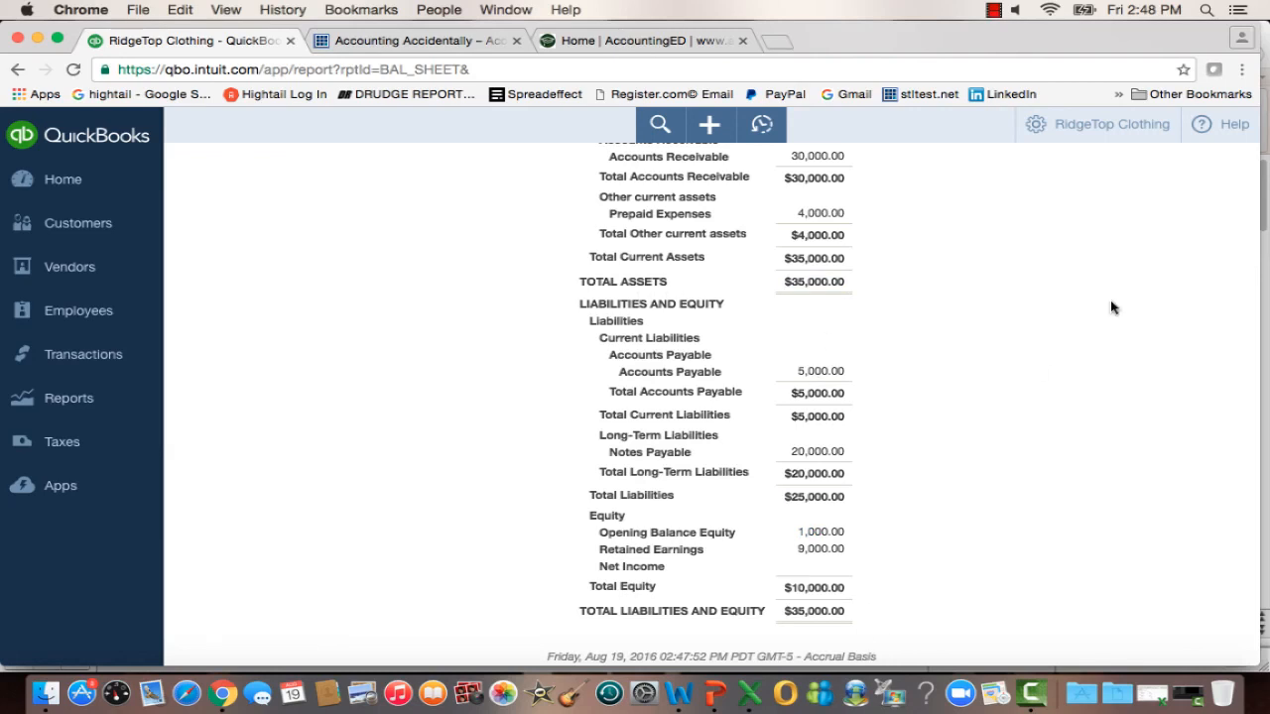
scroll(1110, 300, up, 5)
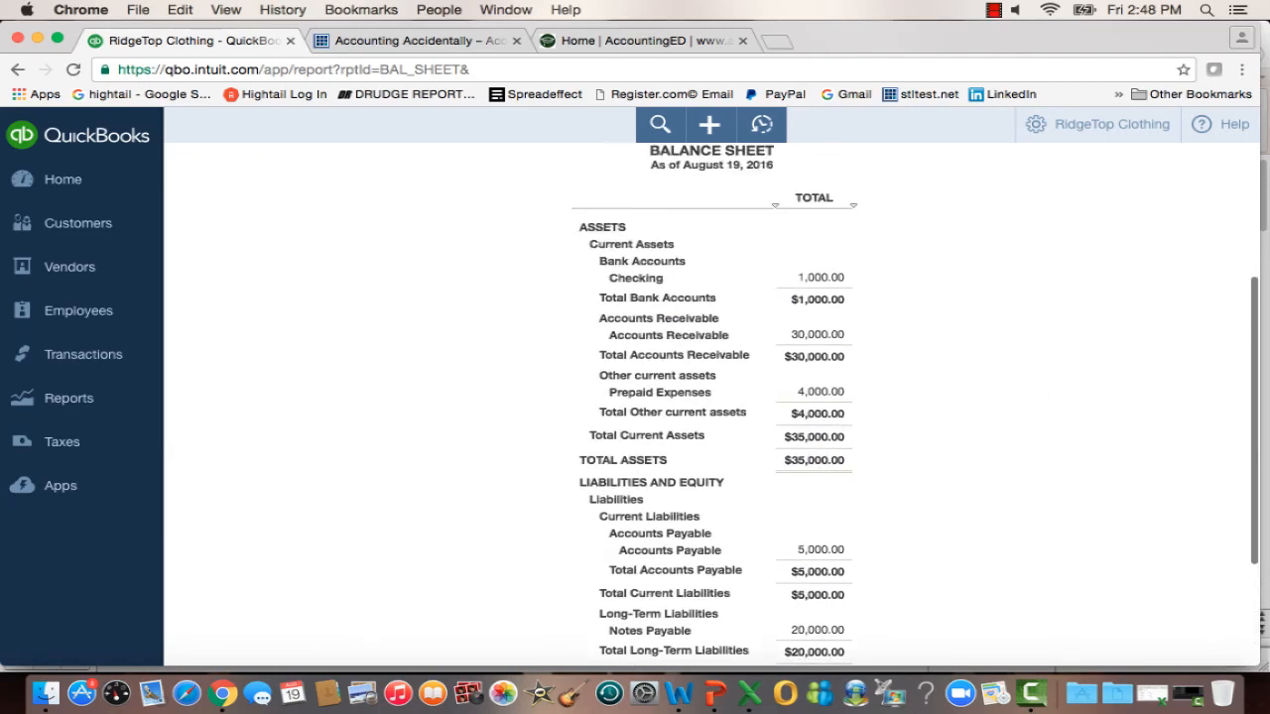
scroll(1003, 288, up, 2)
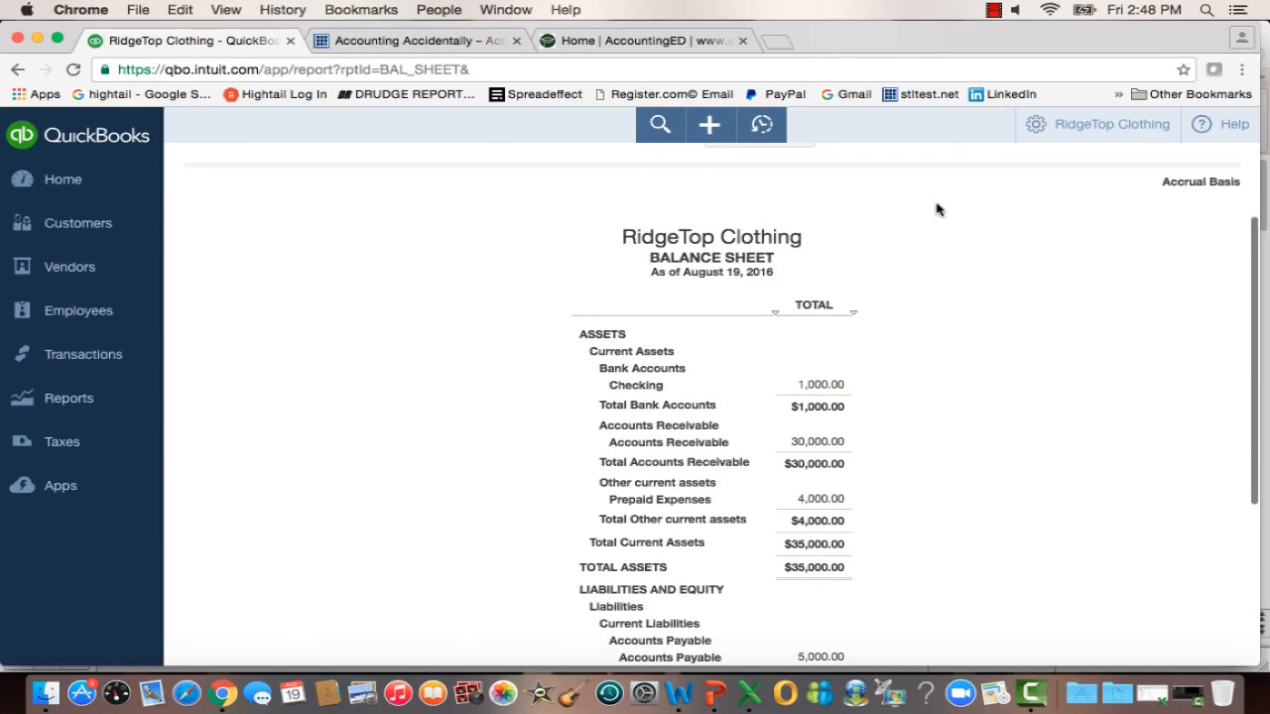
scroll(936, 209, up, 3)
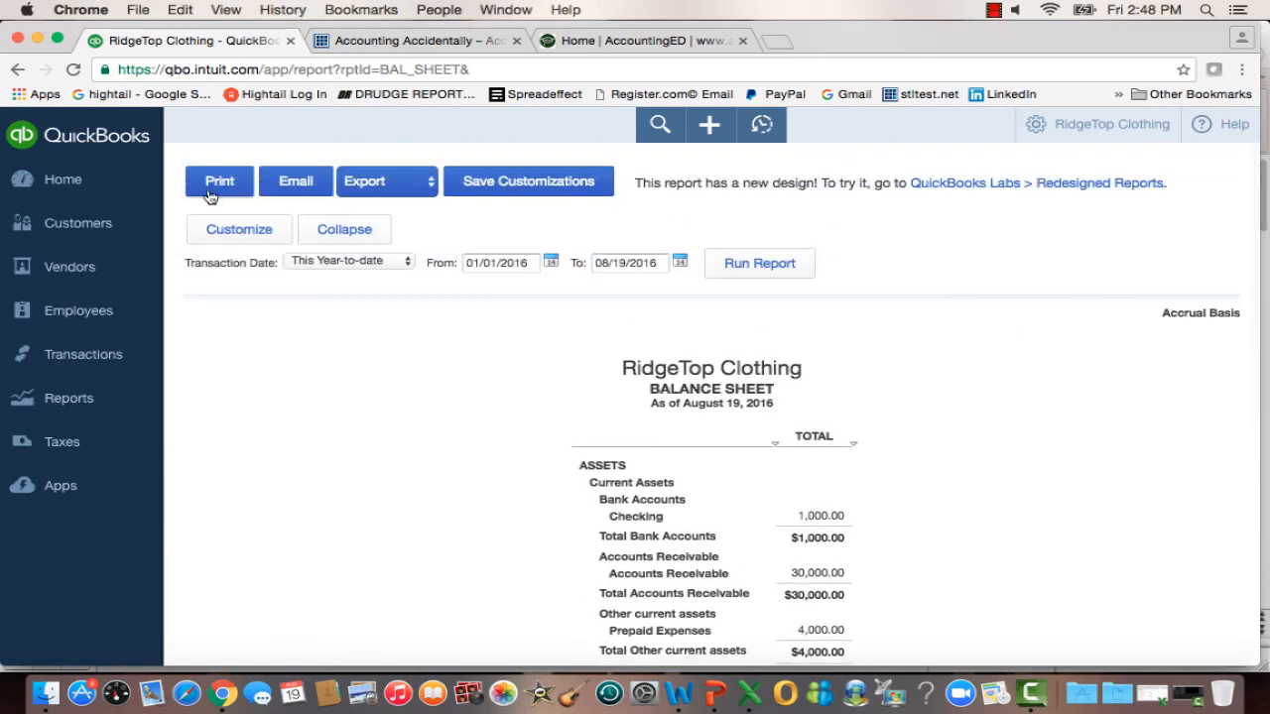
Reopen Journal Entry No.1 from the recent entries of a new journal entry, review its opening balance lines, and close it.
click(82, 356)
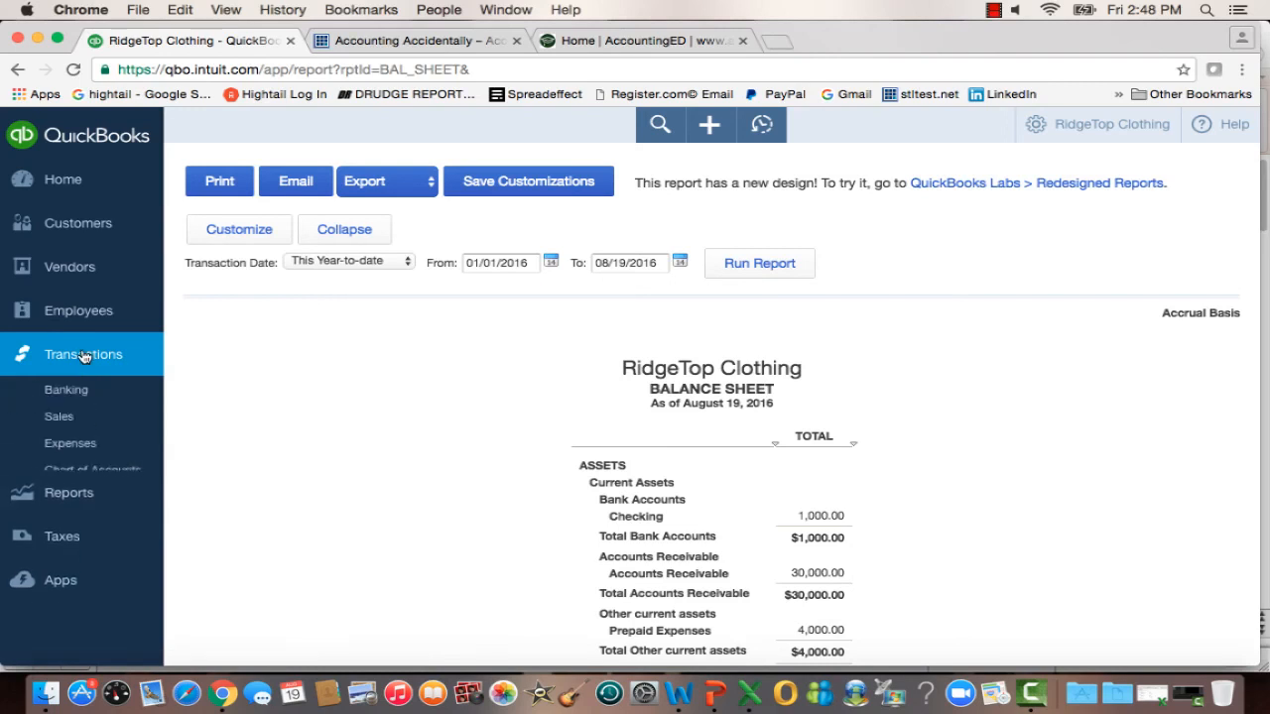
click(65, 184)
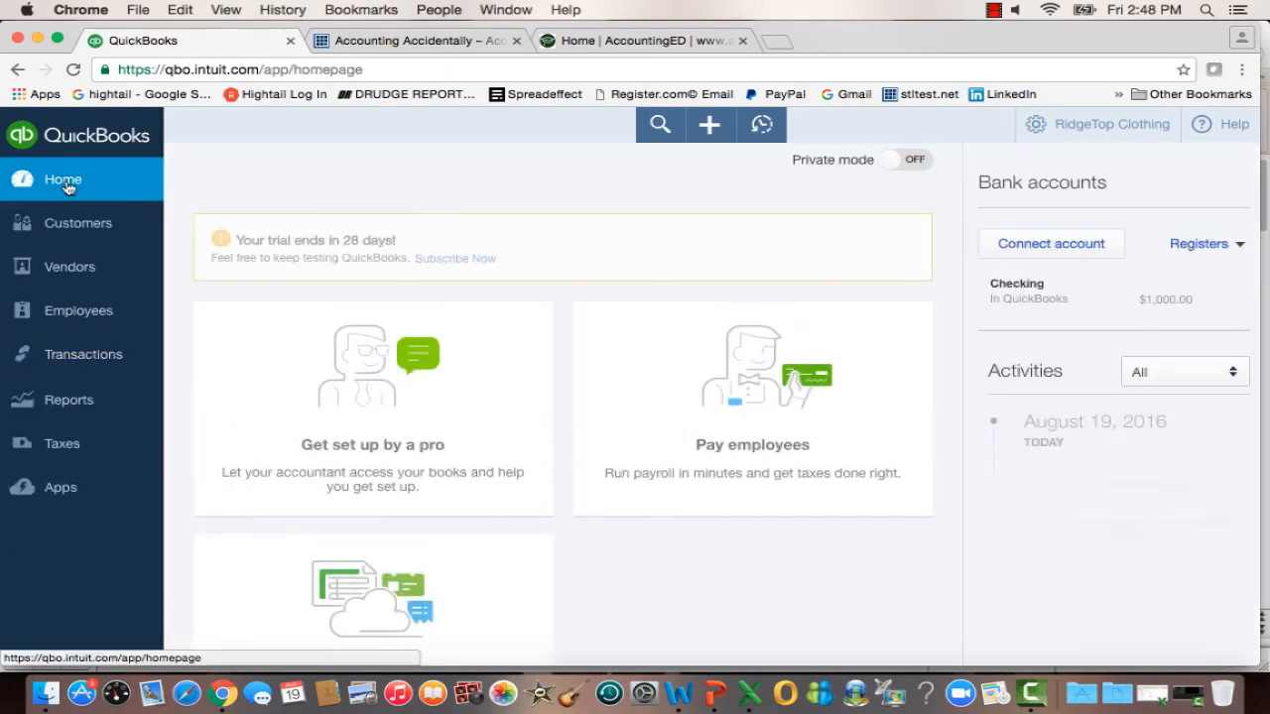
click(710, 130)
click(997, 319)
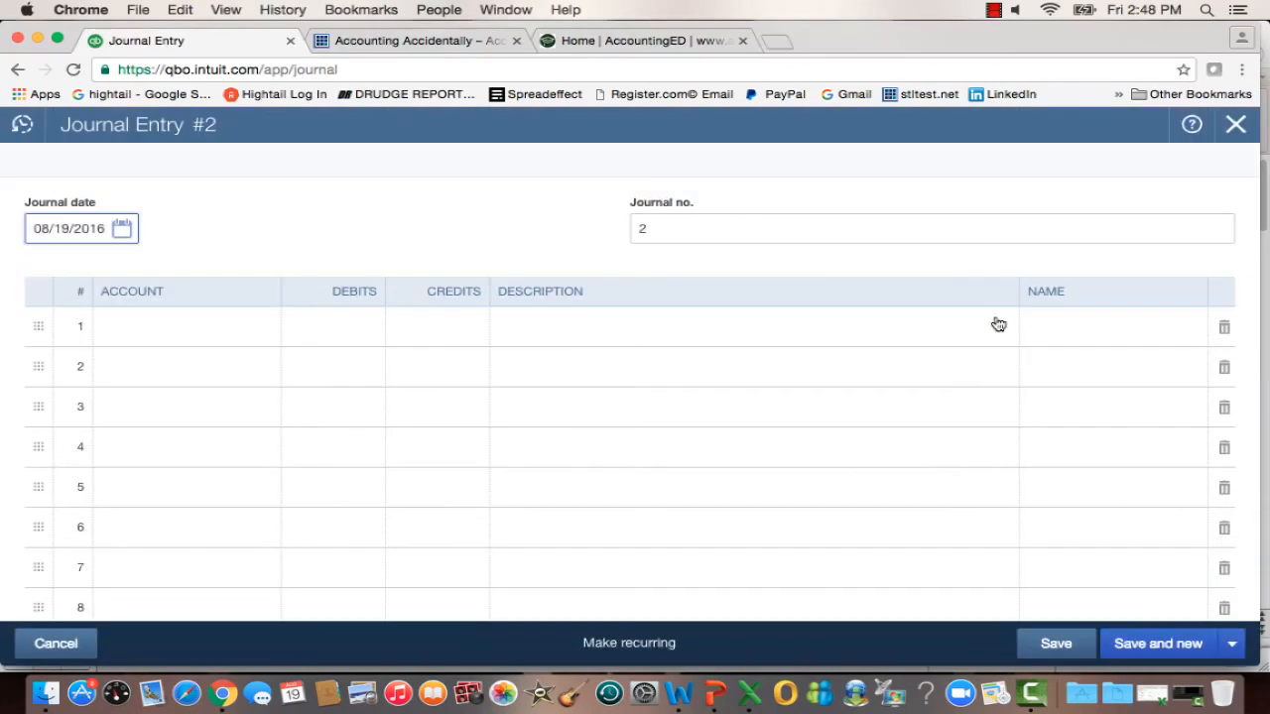
click(22, 123)
click(64, 247)
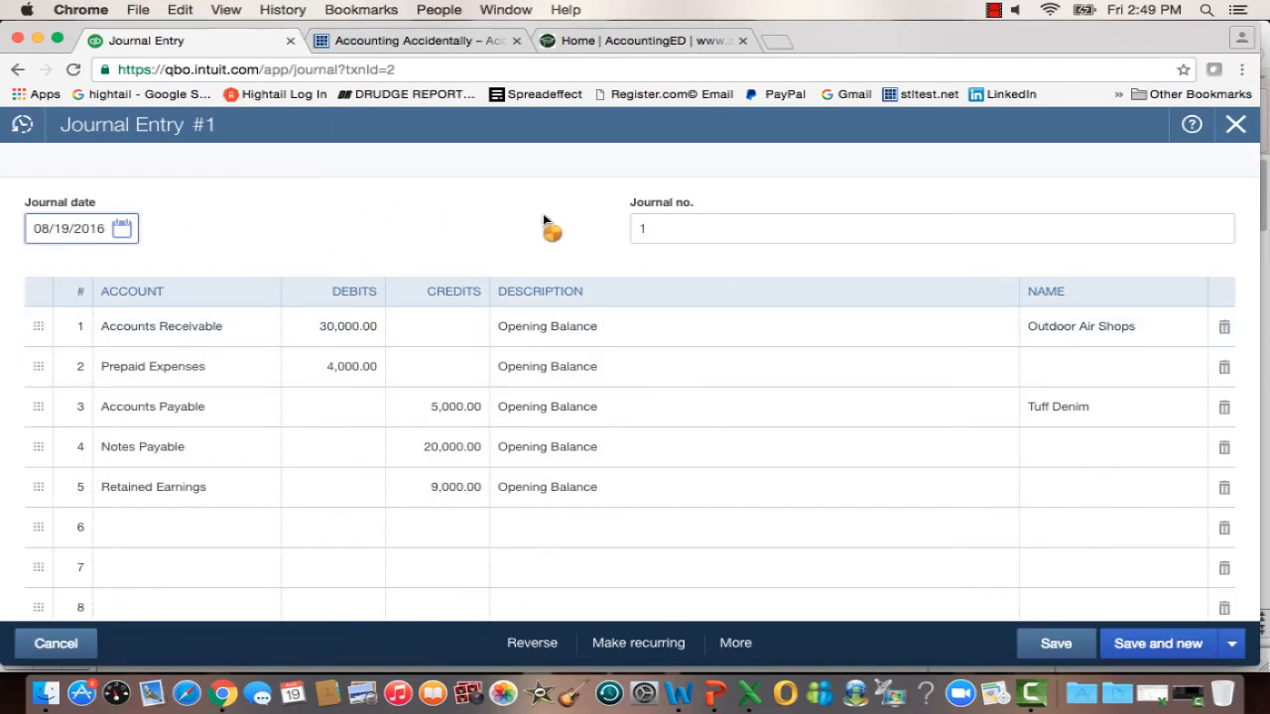
click(1236, 126)
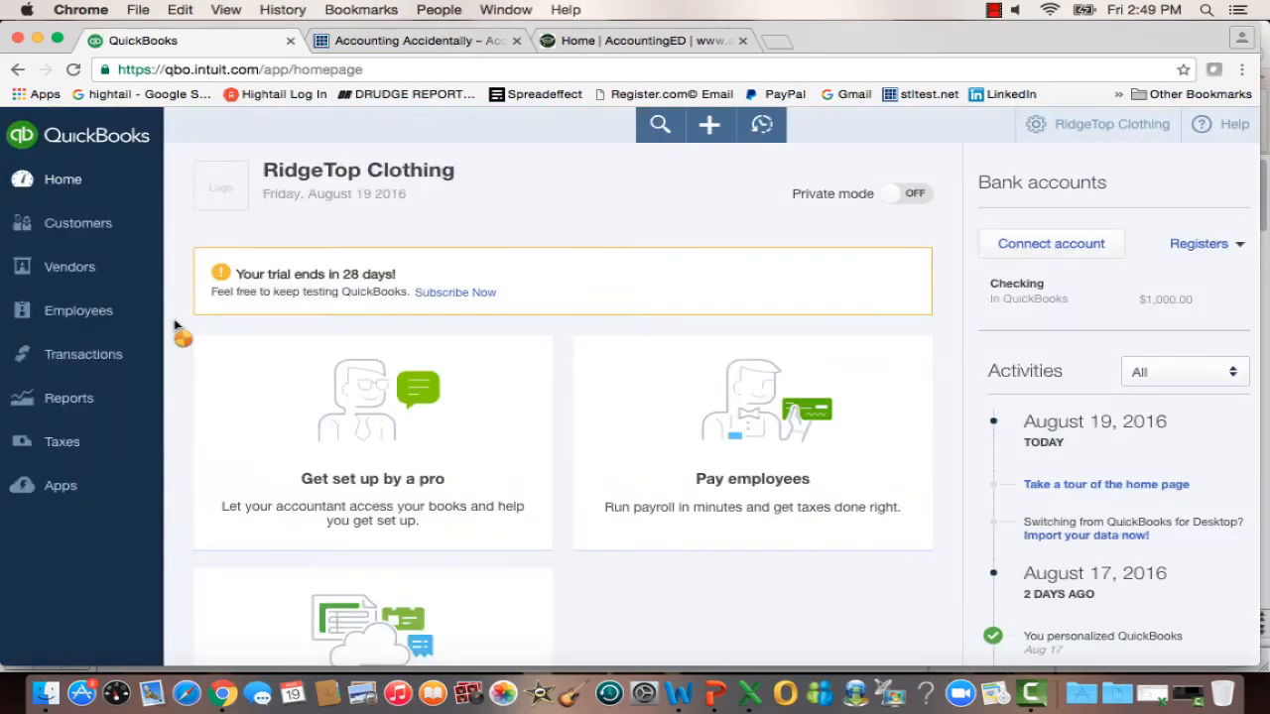
Reopen the recommended Balance Sheet report and review its asset balances.
click(67, 397)
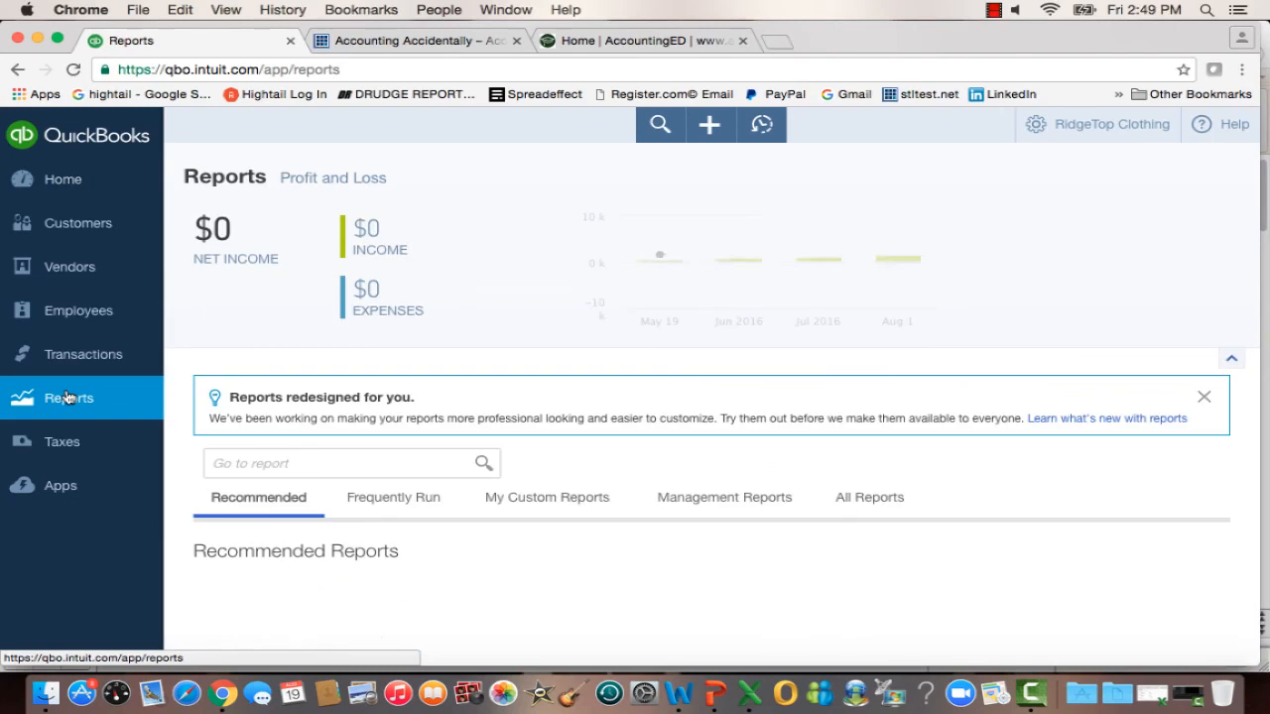
click(790, 587)
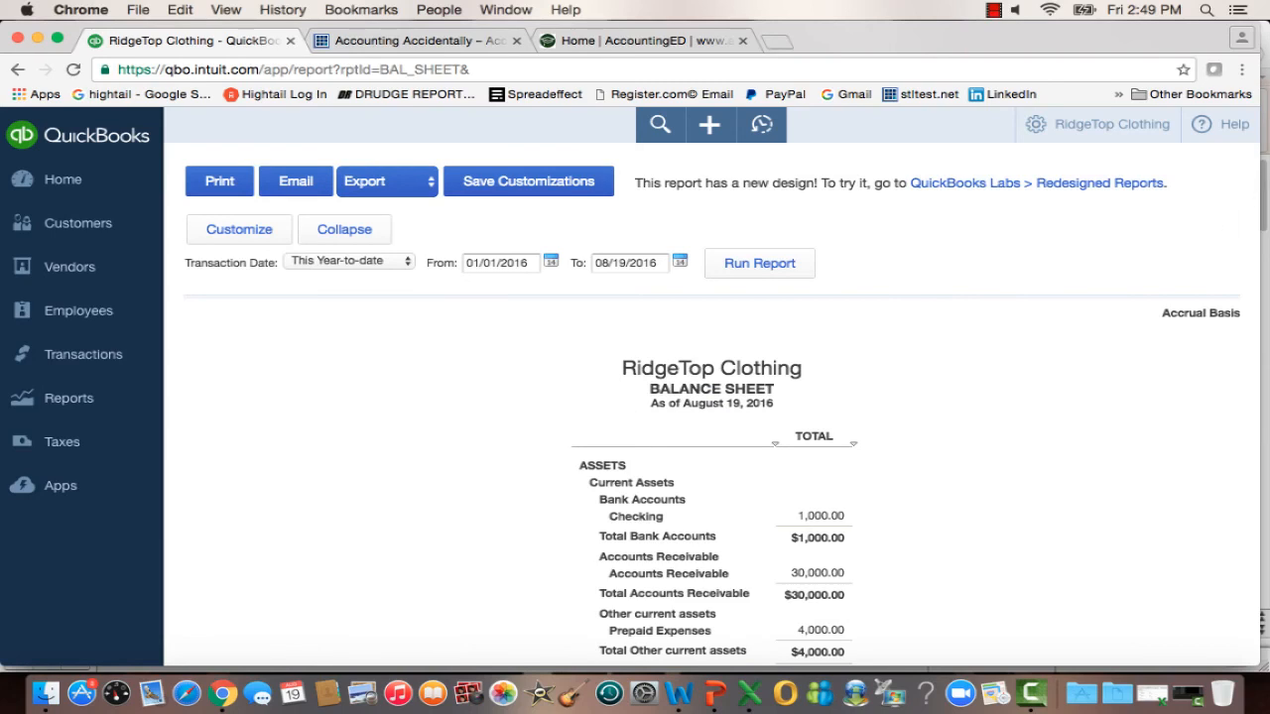
scroll(1181, 248, down, 3)
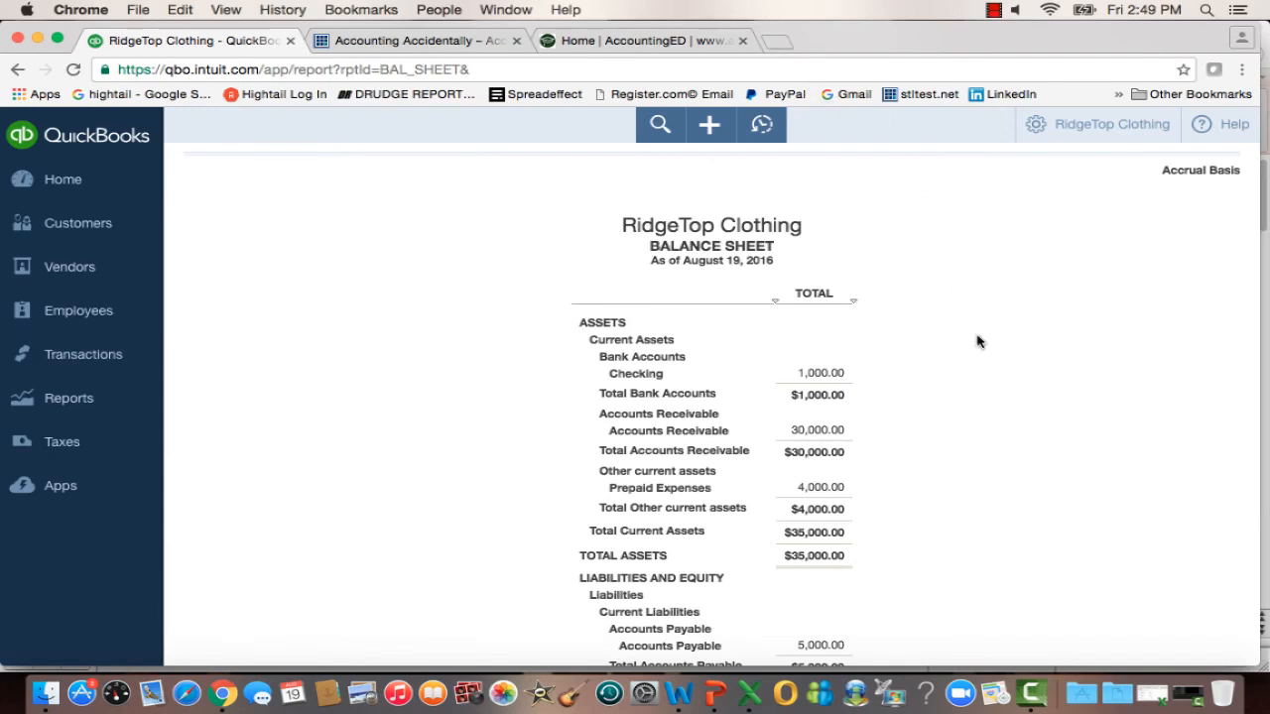
Switch to the Accounting Accidentally website to look through its video links, and bring up the AccountingED home page.
click(375, 40)
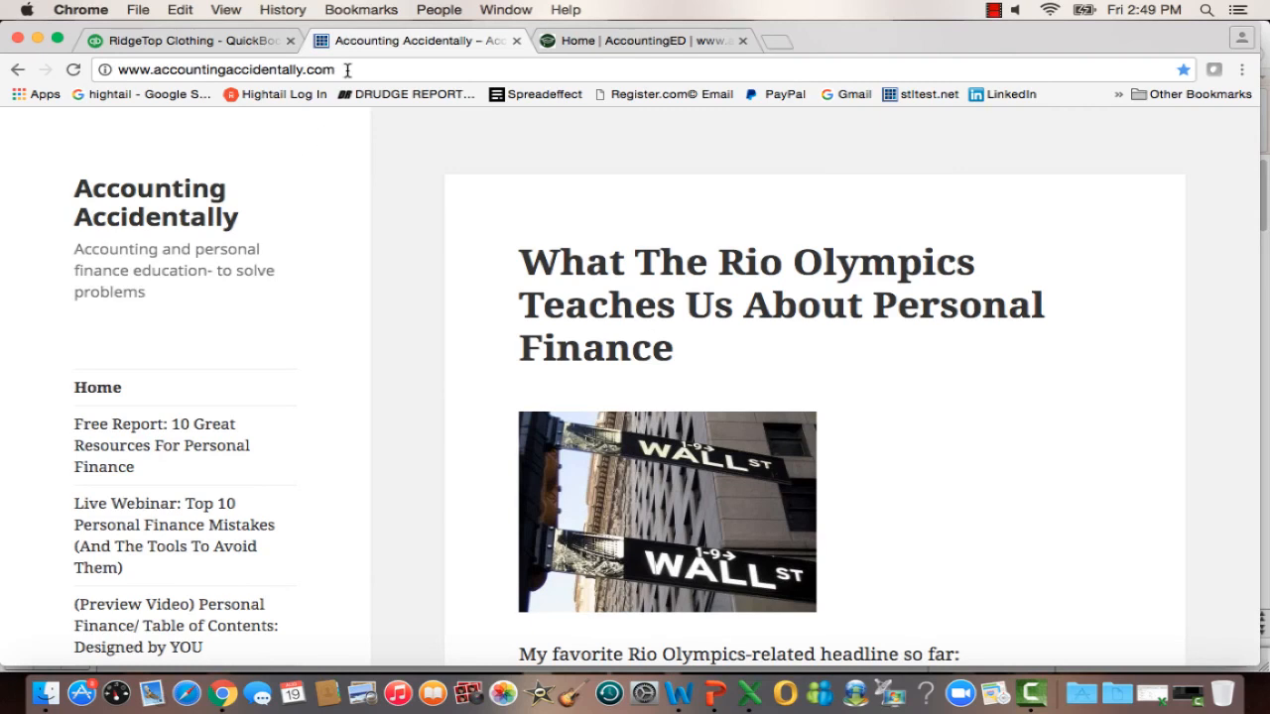
scroll(425, 419, down, 8)
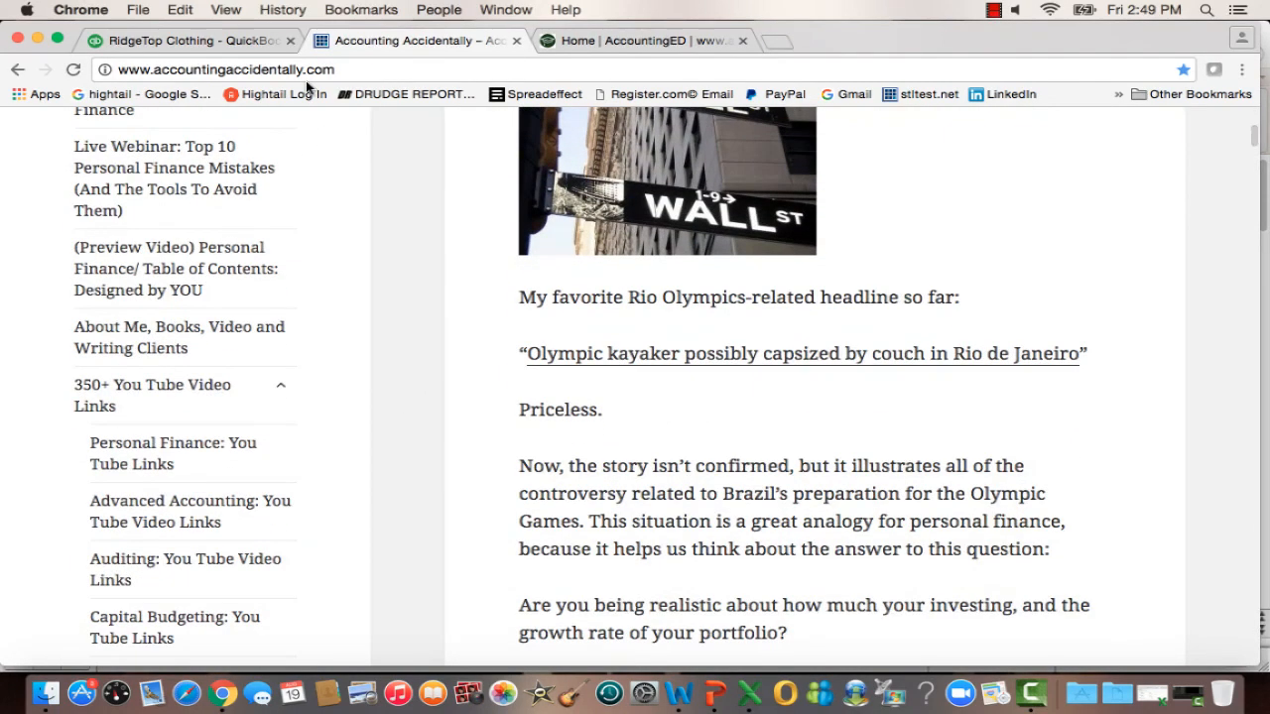
scroll(382, 438, down, 9)
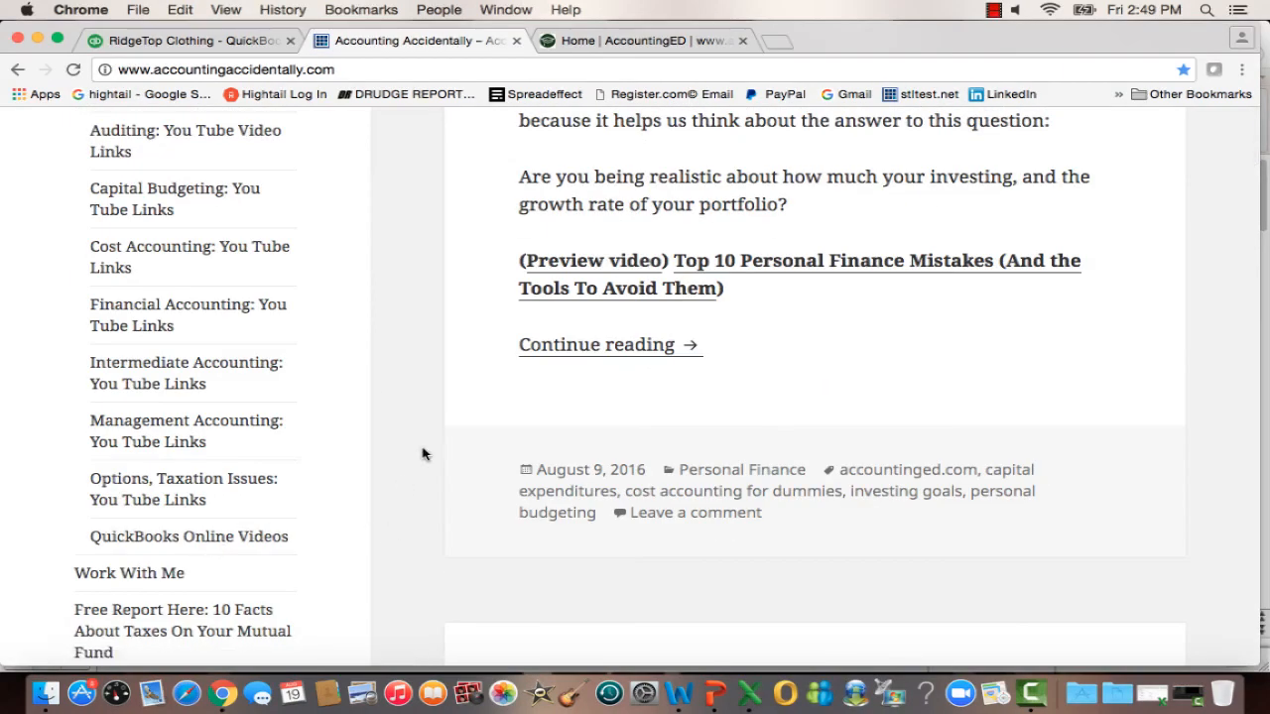
scroll(422, 453, down, 3)
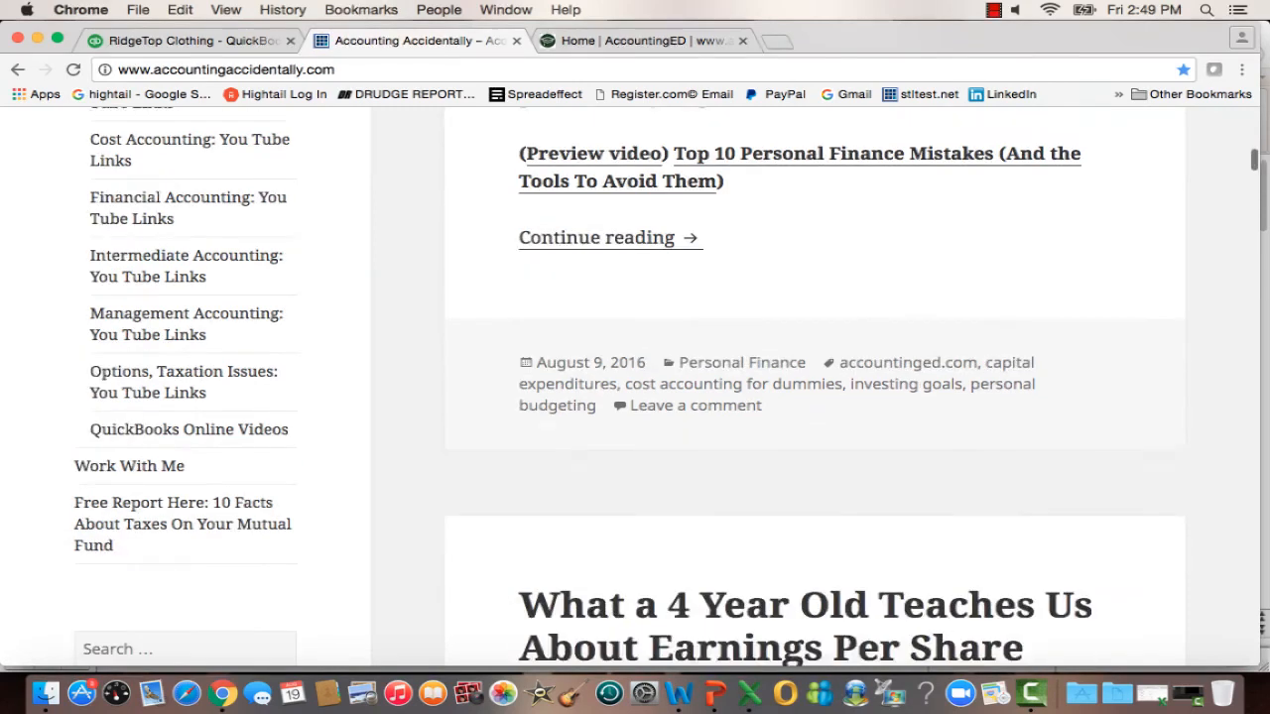
click(654, 44)
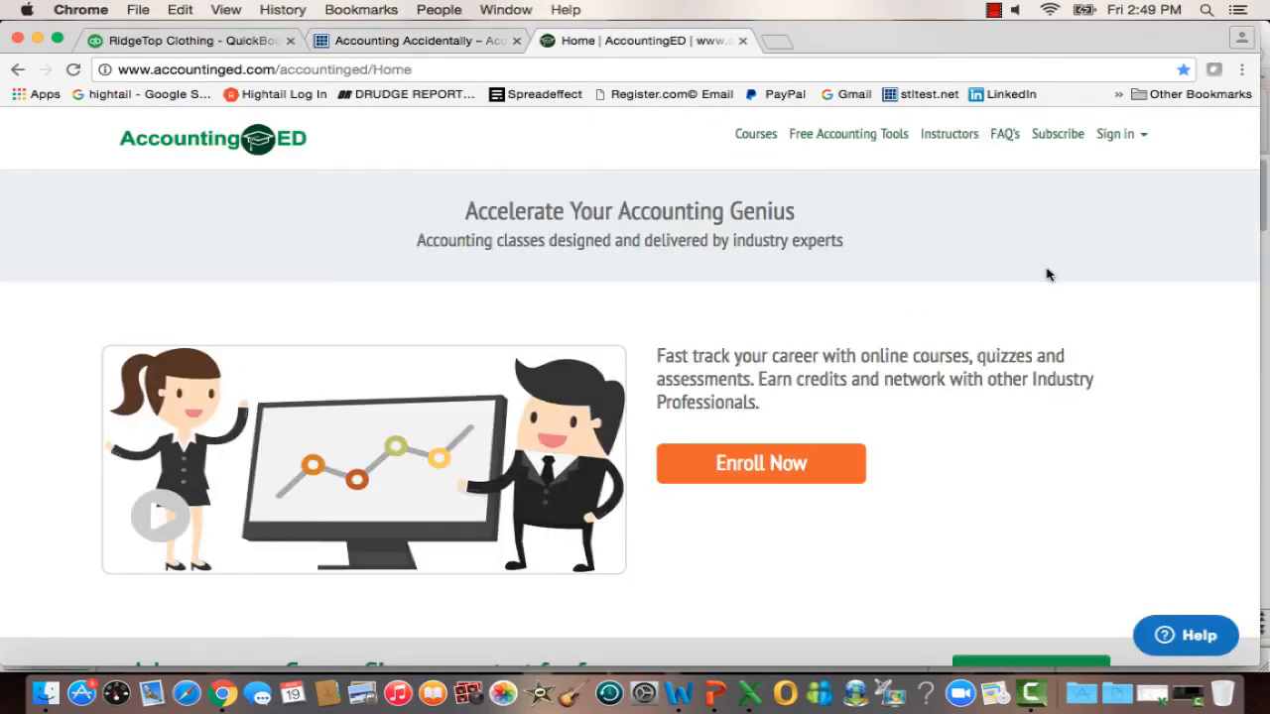